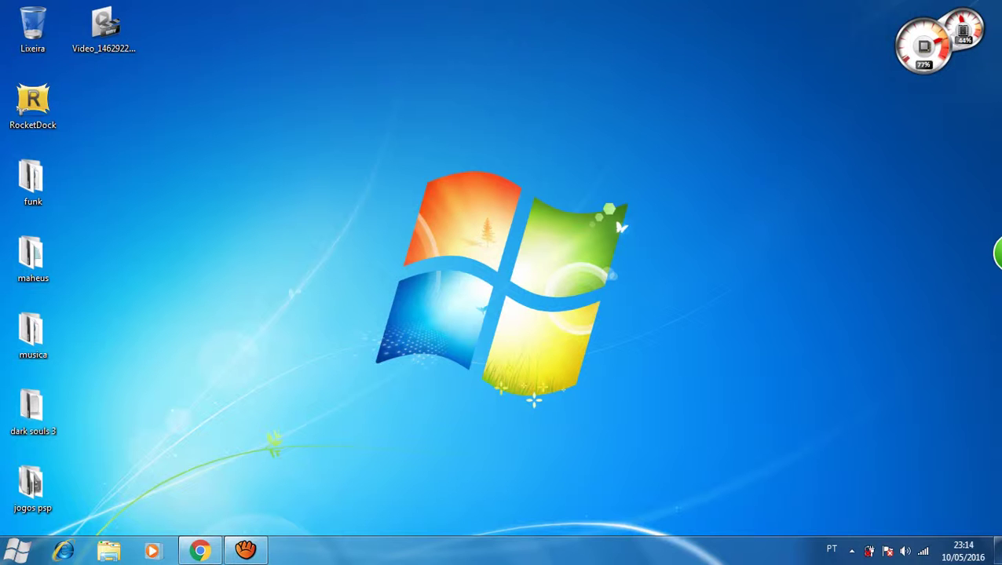
{"action": "left_click_drag", "start_coordinate": [329, 124], "coordinate": [611, 464]}
{"action": "key", "text": "super"}
{"action": "key", "text": "super"}
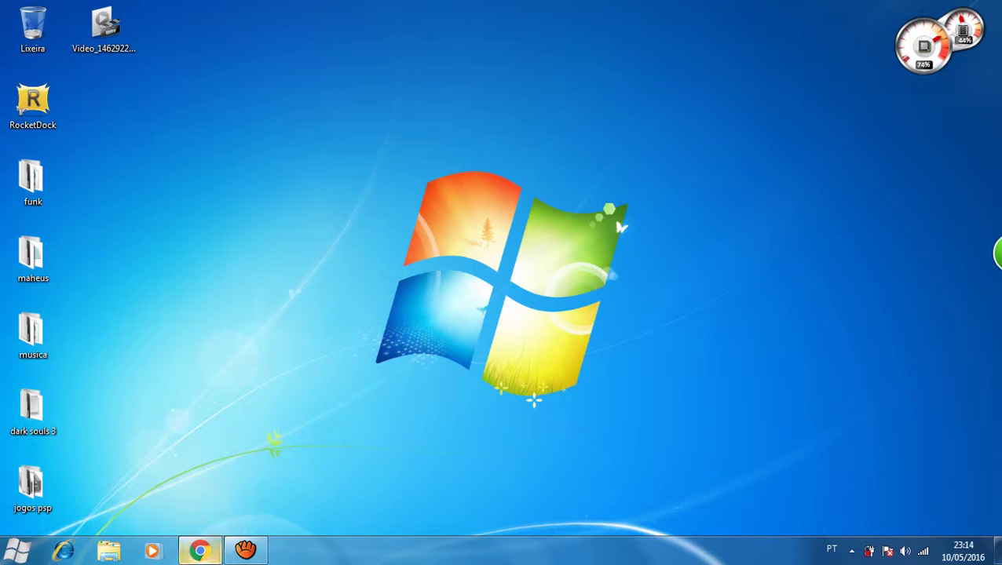
Step: Switch to Chrome, look through the videos on the YouTube channel page, and minimize the browser
{"action": "left_click", "coordinate": [200, 551]}
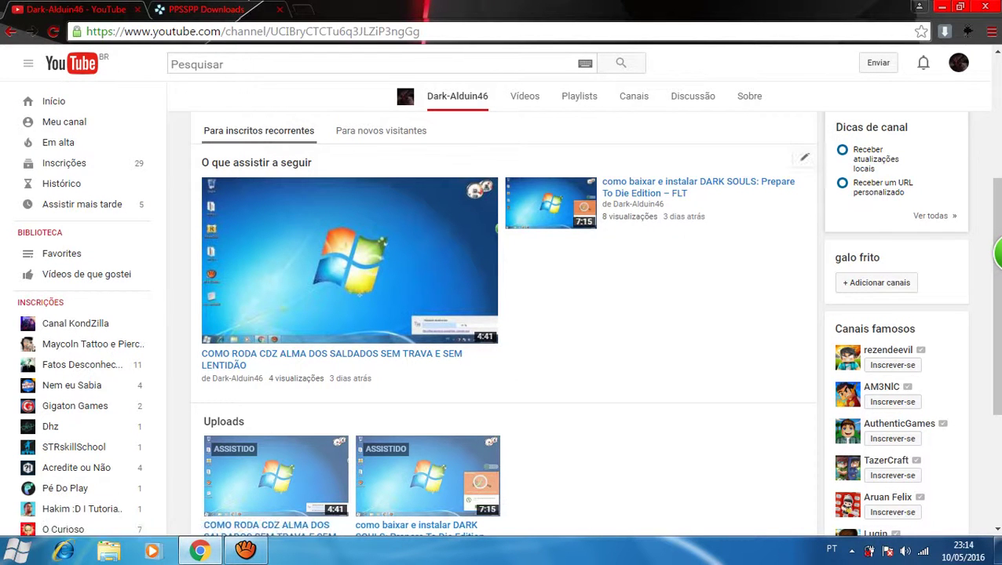
{"action": "scroll", "coordinate": [350, 259], "scroll_direction": "down", "scroll_amount": 3}
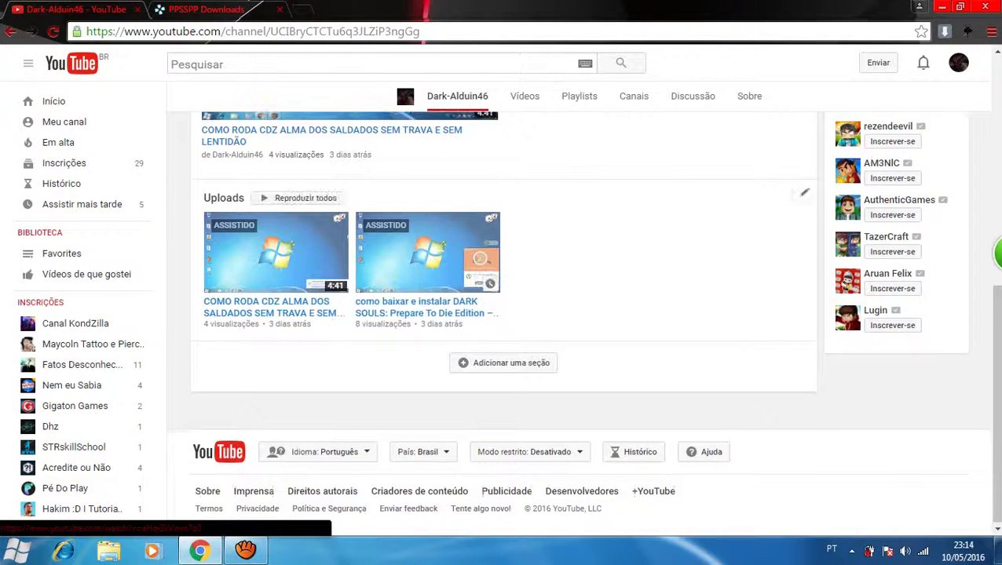
{"action": "scroll", "coordinate": [428, 255], "scroll_direction": "up", "scroll_amount": 6}
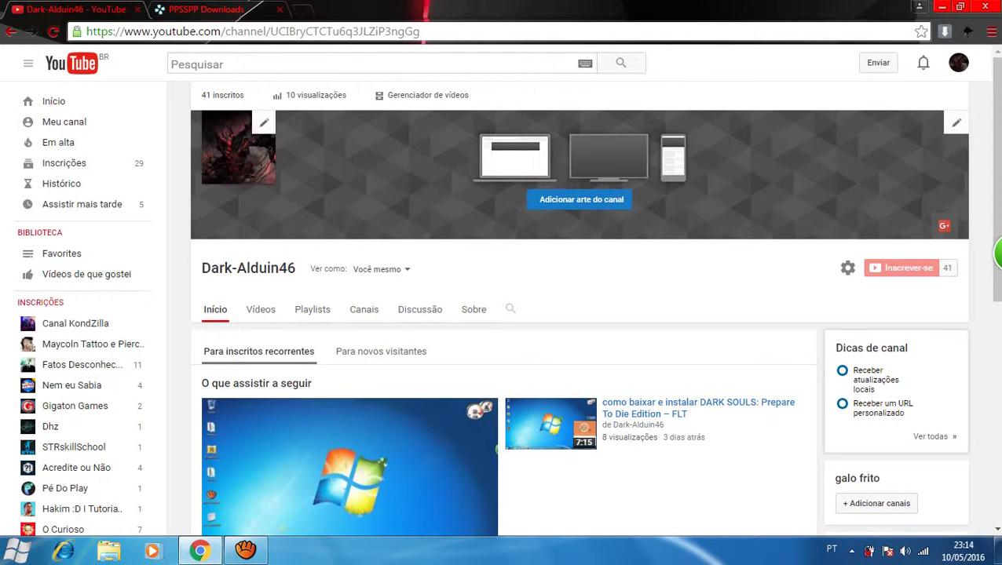
{"action": "left_click", "coordinate": [941, 6]}
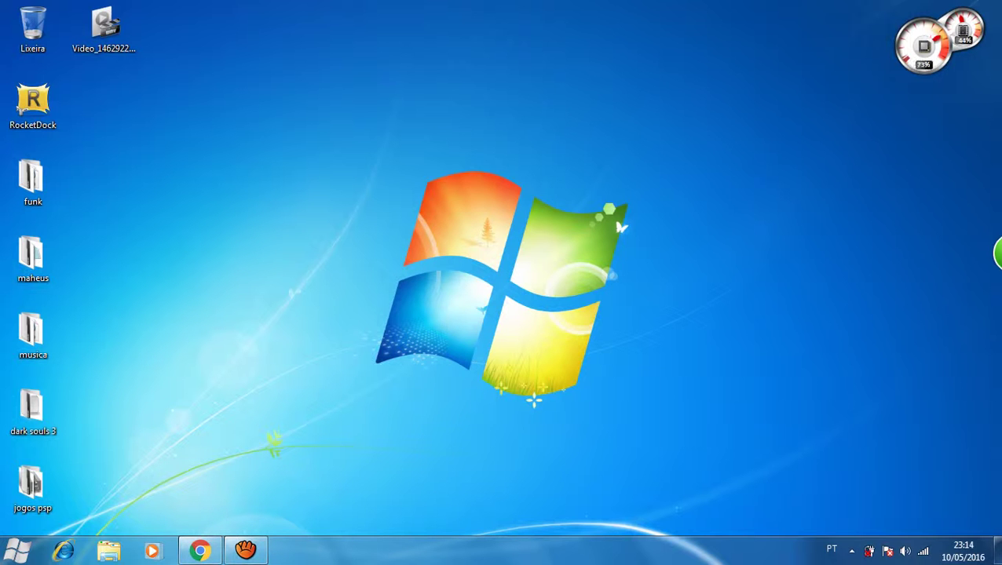
Step: Switch back to Chrome and find the PPSSPP for Windows section on the PPSSPP Downloads page, highlighting its heading
{"action": "left_click", "coordinate": [200, 551]}
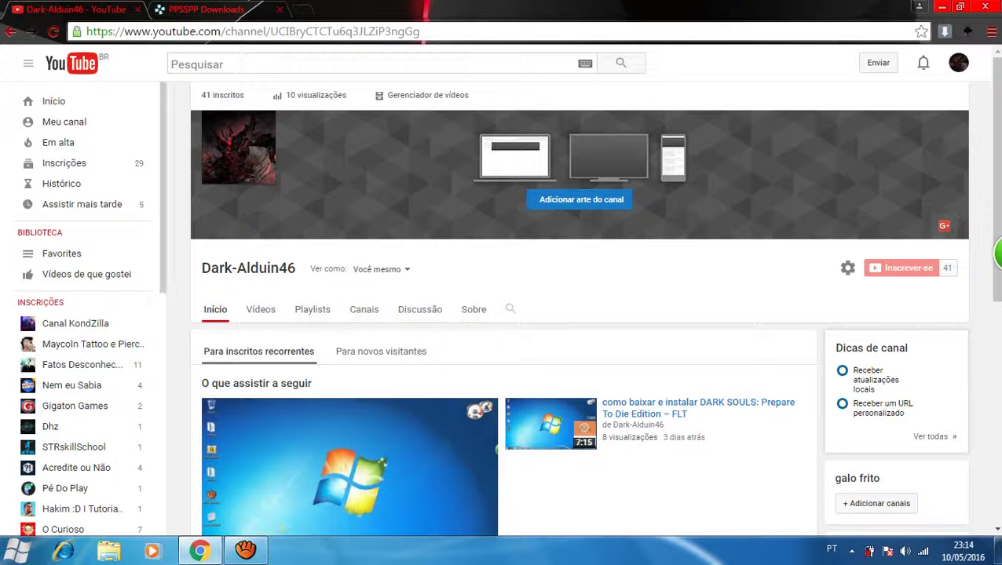
{"action": "mouse_move", "coordinate": [223, 4]}
{"action": "left_click", "coordinate": [496, 24]}
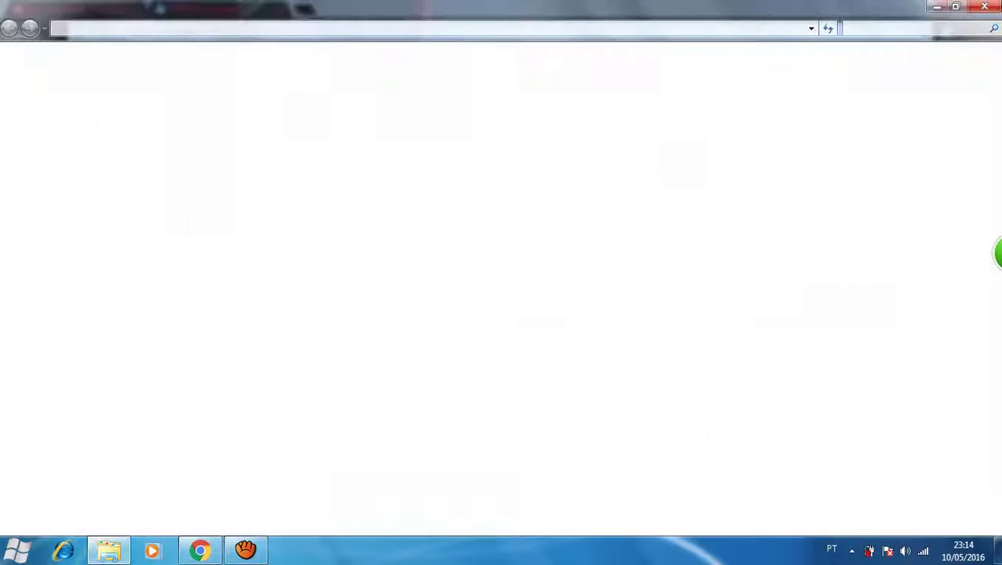
{"action": "left_click", "coordinate": [983, 6]}
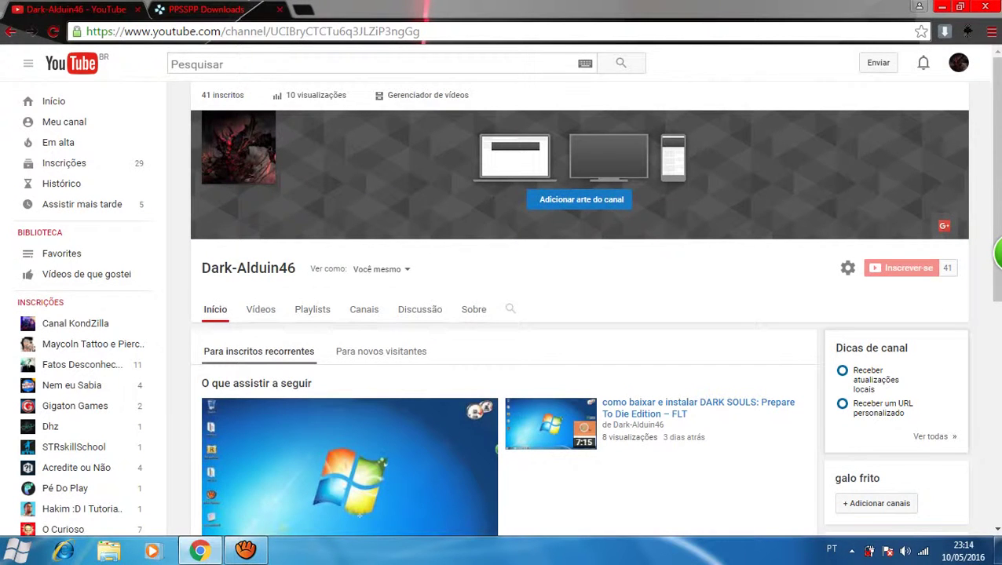
{"action": "left_click", "coordinate": [205, 9]}
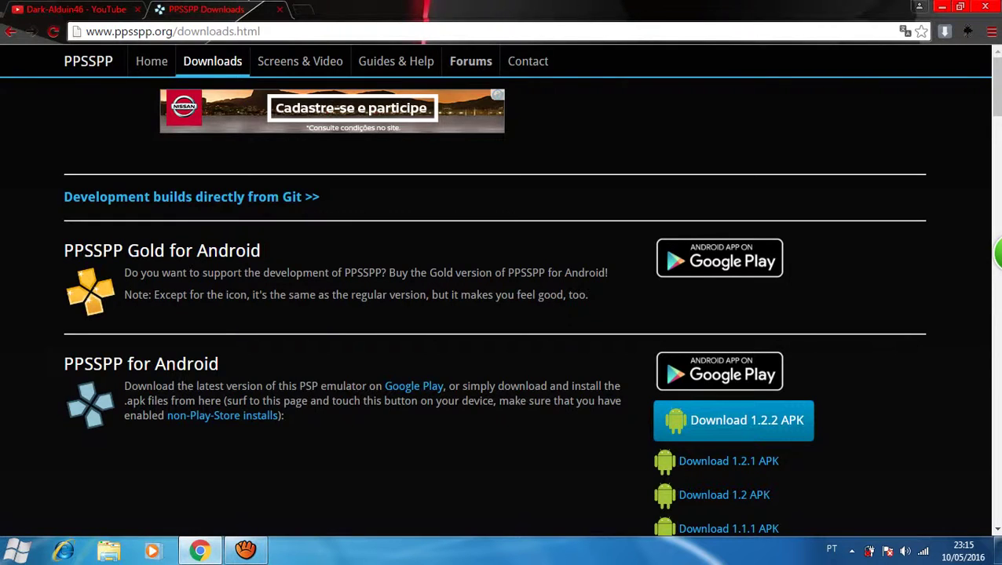
{"action": "scroll", "coordinate": [501, 290], "scroll_direction": "down", "scroll_amount": 6}
{"action": "scroll", "coordinate": [501, 291], "scroll_direction": "down", "scroll_amount": 1}
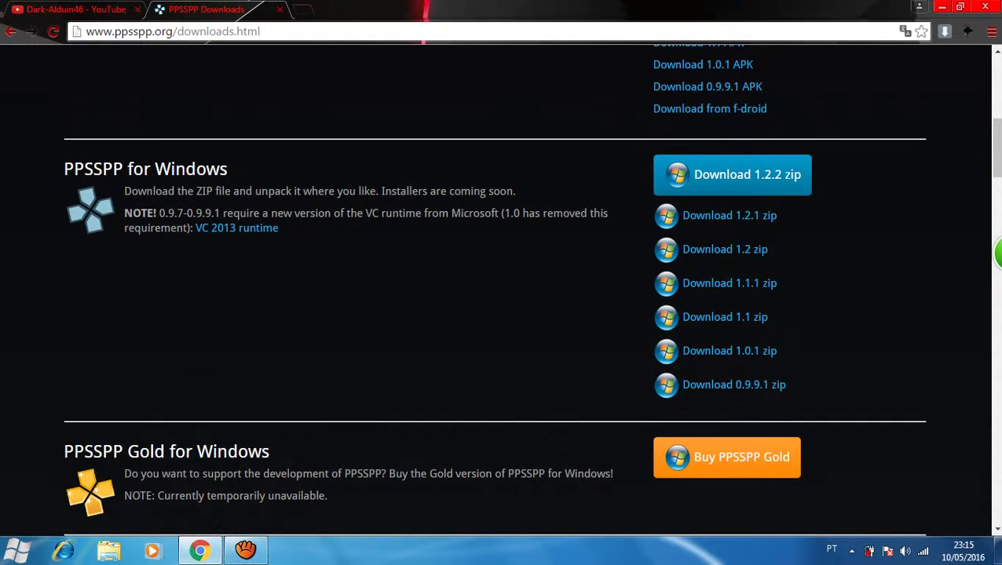
{"action": "left_click_drag", "start_coordinate": [228, 168], "coordinate": [63, 169]}
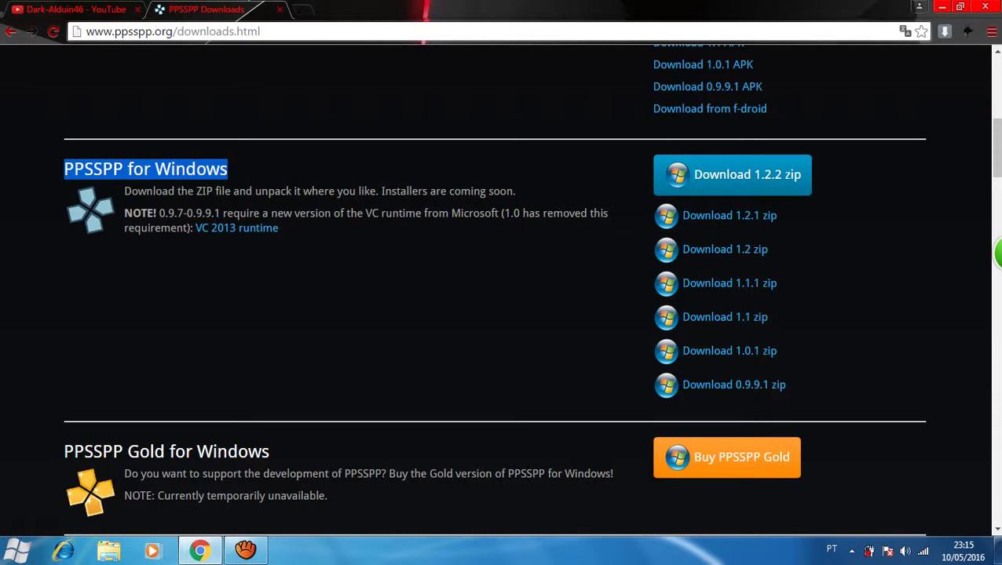
Step: Start the PPSSPP 0.9.9.1 zip download for Windows, cancel it, and minimize the browser
{"action": "left_click", "coordinate": [734, 385]}
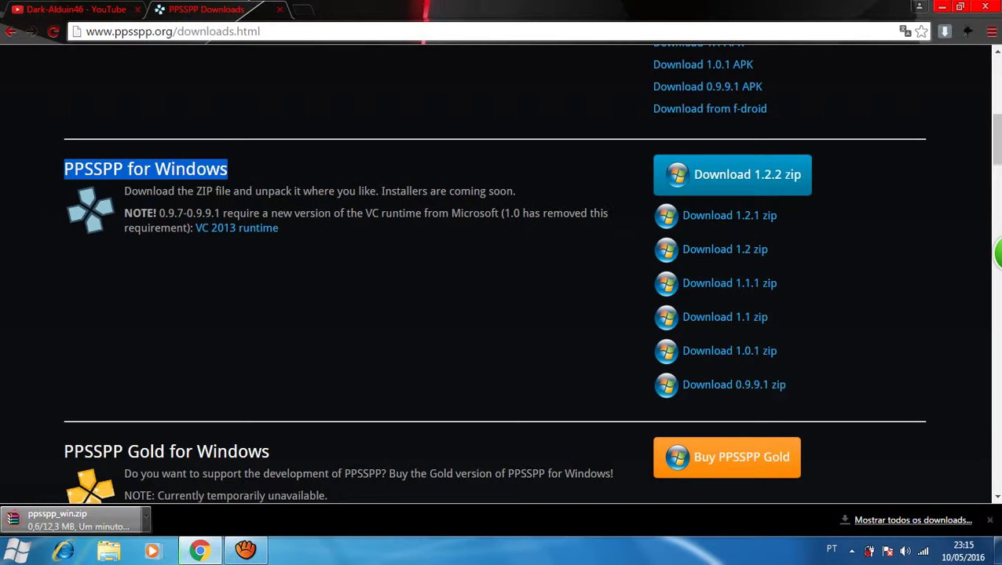
{"action": "left_click", "coordinate": [145, 520]}
{"action": "left_click", "coordinate": [87, 514]}
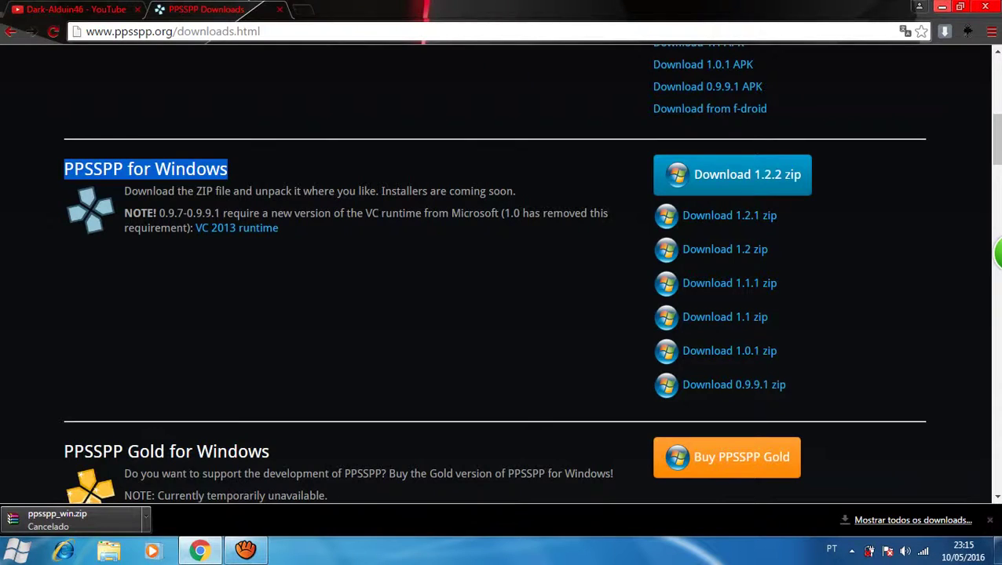
{"action": "left_click", "coordinate": [942, 7]}
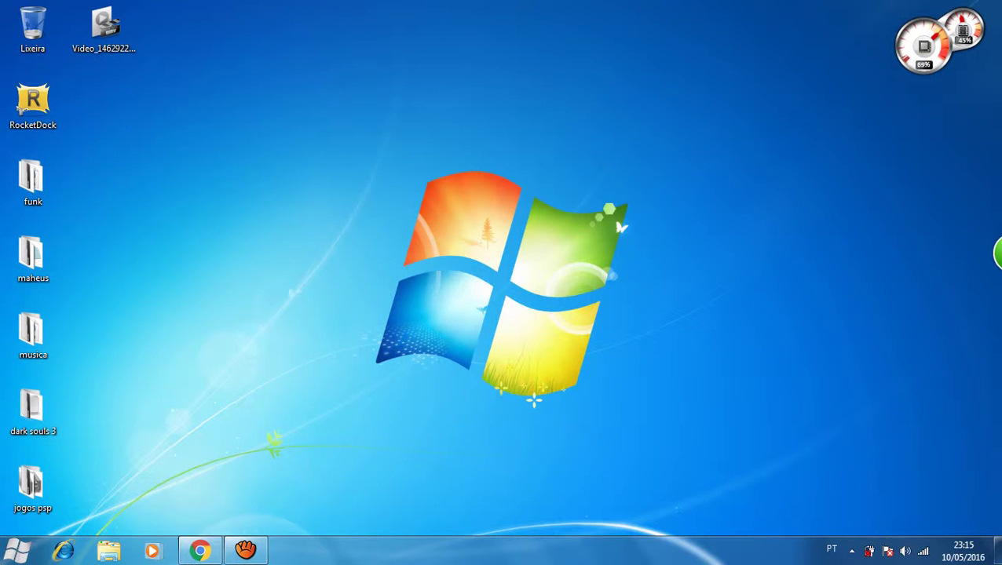
Step: Create a new RTF document on the desktop with its default name and compress it into a WinRAR archive
{"action": "right_click", "coordinate": [477, 155]}
{"action": "mouse_move", "coordinate": [548, 296]}
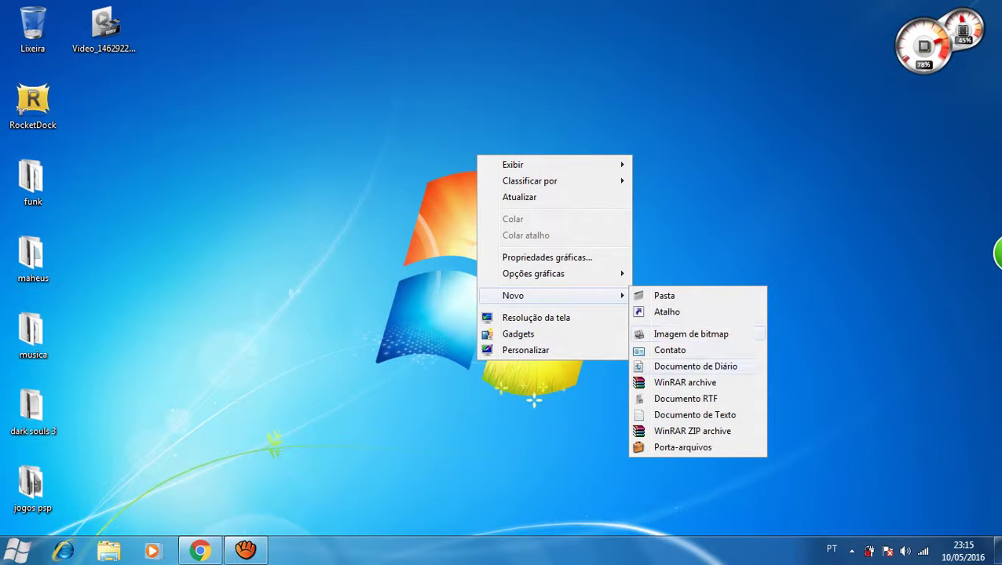
{"action": "left_click", "coordinate": [685, 399]}
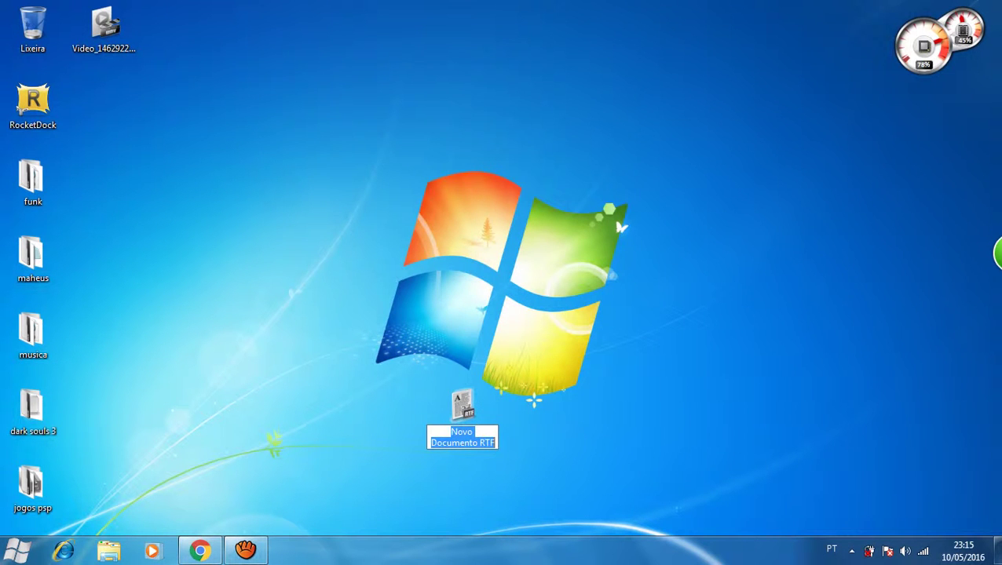
{"action": "key", "text": "Return"}
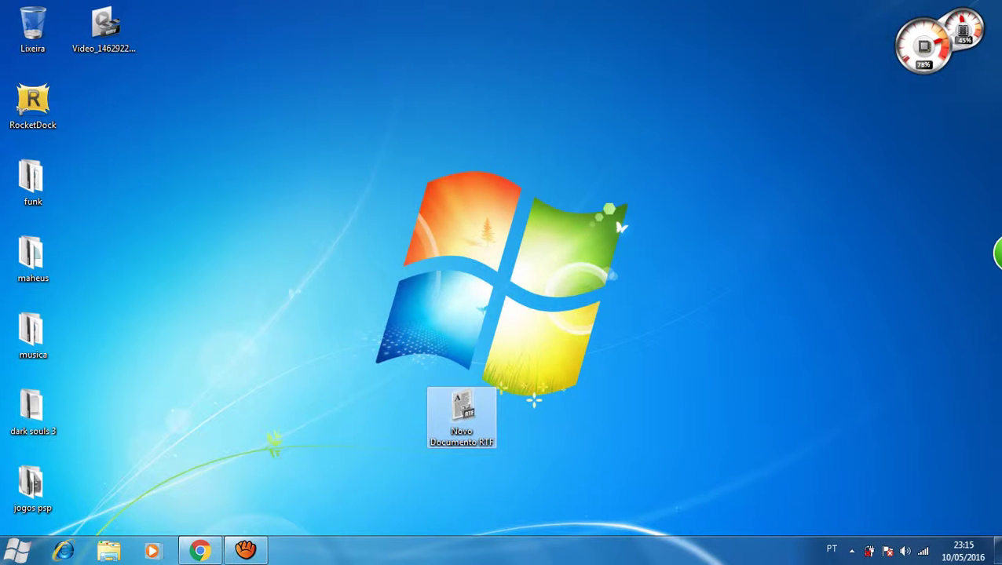
{"action": "right_click", "coordinate": [474, 408]}
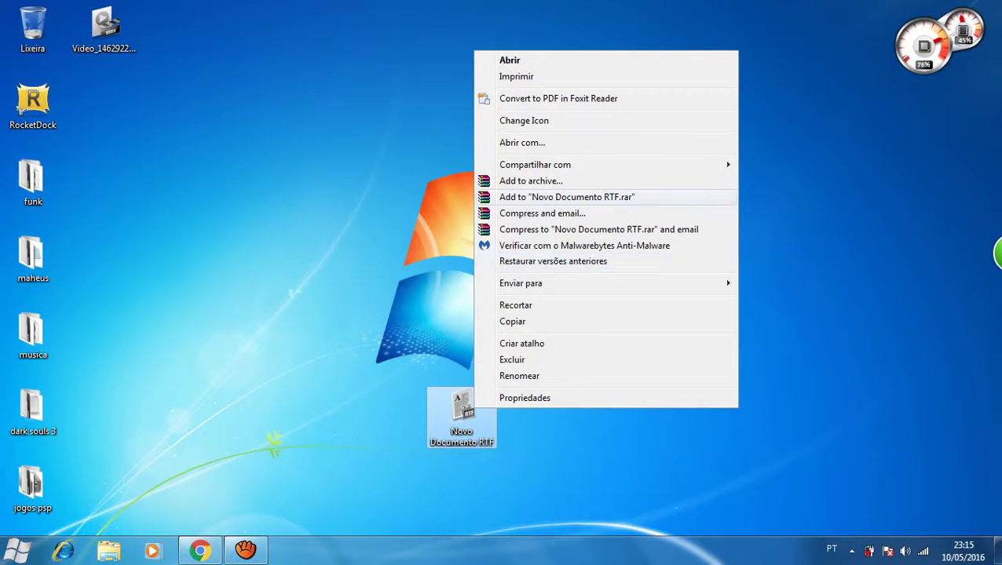
{"action": "left_click", "coordinate": [612, 181]}
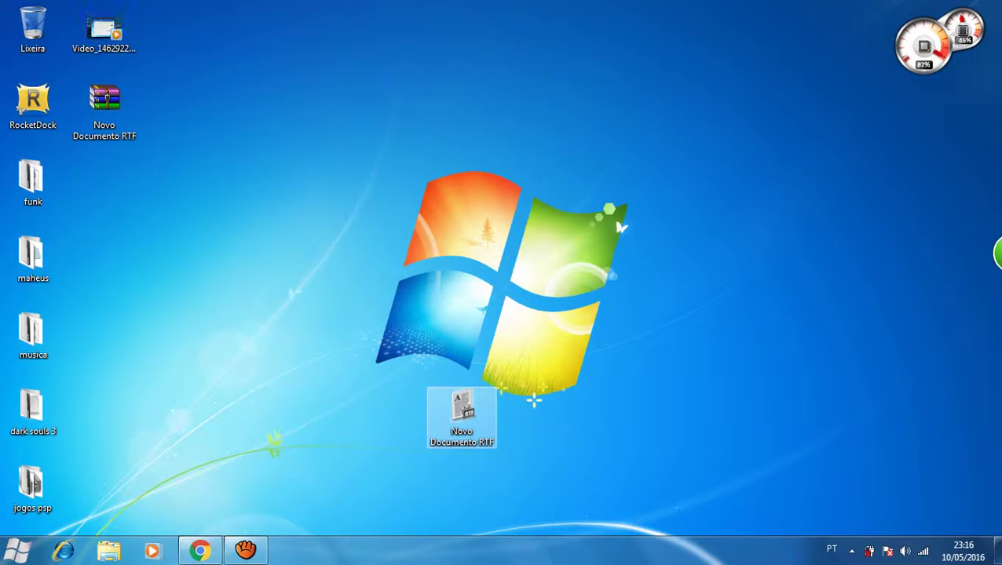
Step: Move the RTF document to the recycle bin and place its archive in an empty area of the desktop
{"action": "left_click_drag", "start_coordinate": [461, 412], "coordinate": [390, 339]}
{"action": "left_click_drag", "start_coordinate": [390, 339], "coordinate": [32, 29]}
{"action": "left_click_drag", "start_coordinate": [104, 102], "coordinate": [176, 180]}
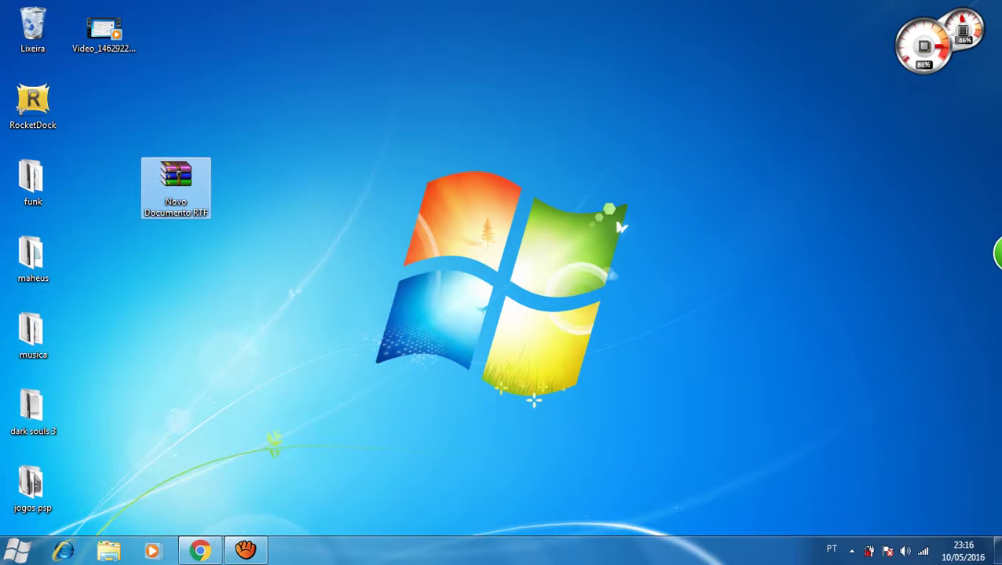
Step: Extract the Novo Documento RTF archive onto the desktop and discard both the archive and the extracted document
{"action": "right_click", "coordinate": [172, 180]}
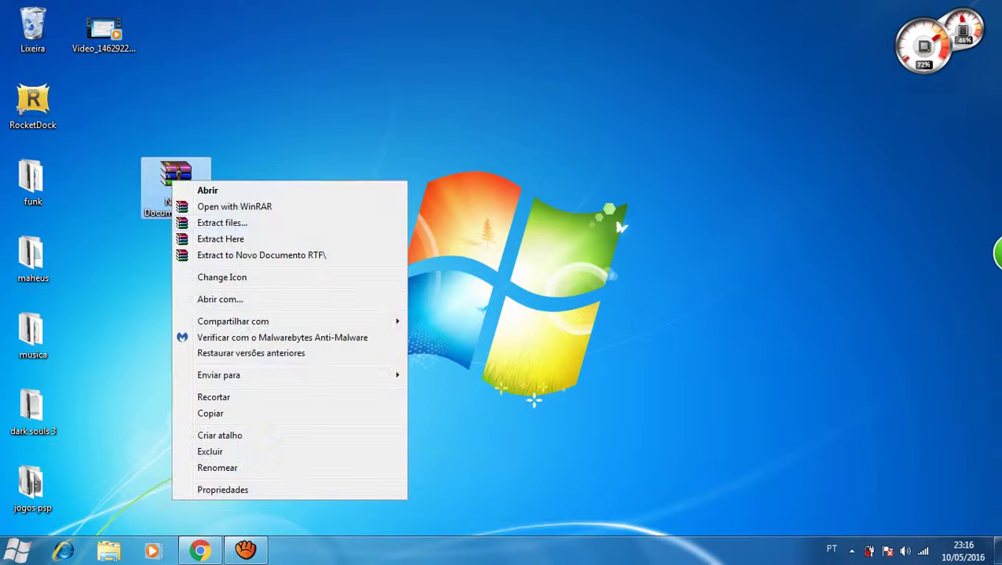
{"action": "left_click", "coordinate": [220, 239]}
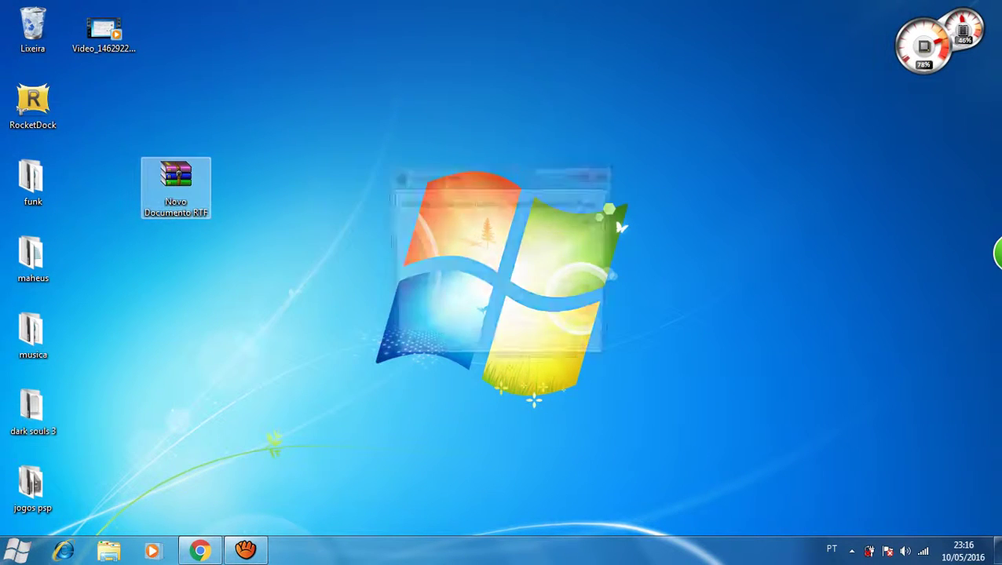
{"action": "left_click_drag", "start_coordinate": [176, 181], "coordinate": [33, 30]}
{"action": "left_click_drag", "start_coordinate": [104, 110], "coordinate": [33, 29]}
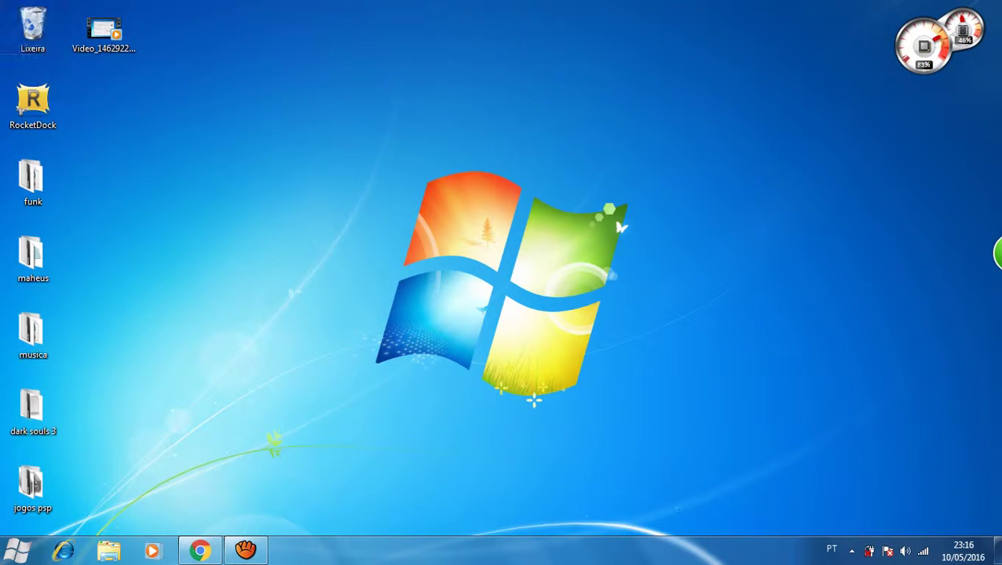
{"action": "left_click", "coordinate": [245, 550]}
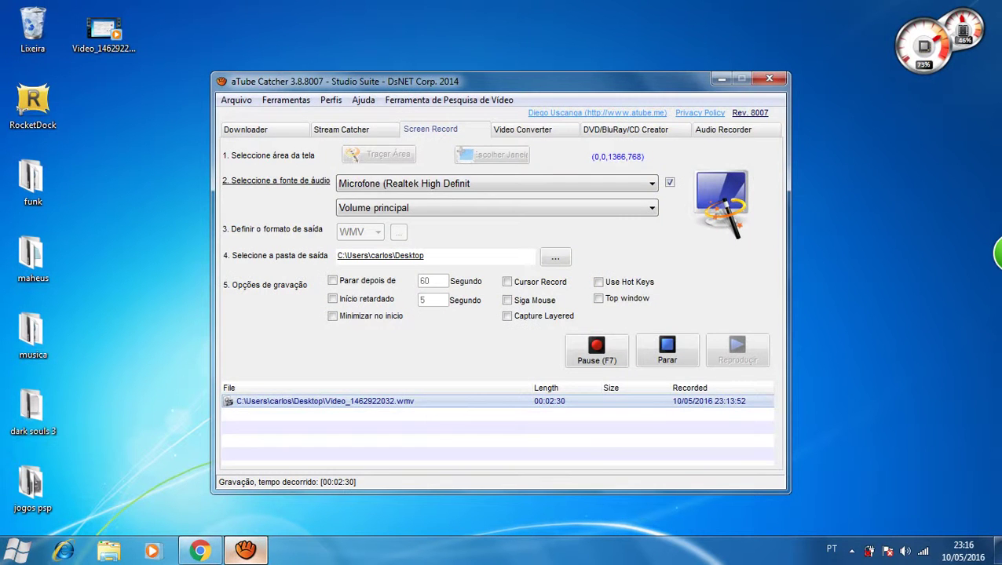
{"action": "left_click", "coordinate": [245, 550]}
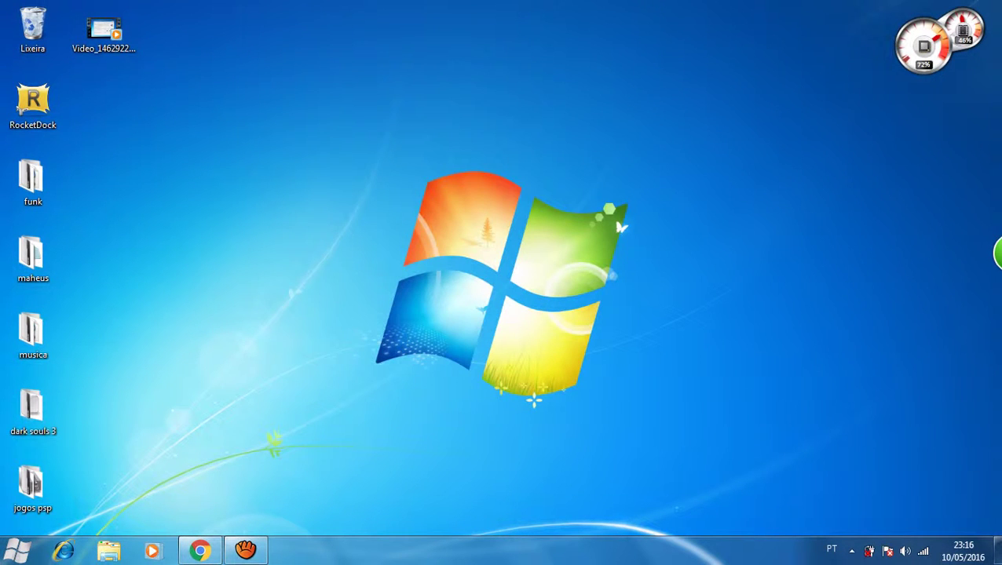
Step: View the contents of the PPSSPP Gold 0.9.9.1 Windows folder inside the desktop's maheus folder, and close the window
{"action": "mouse_move", "coordinate": [620, 7]}
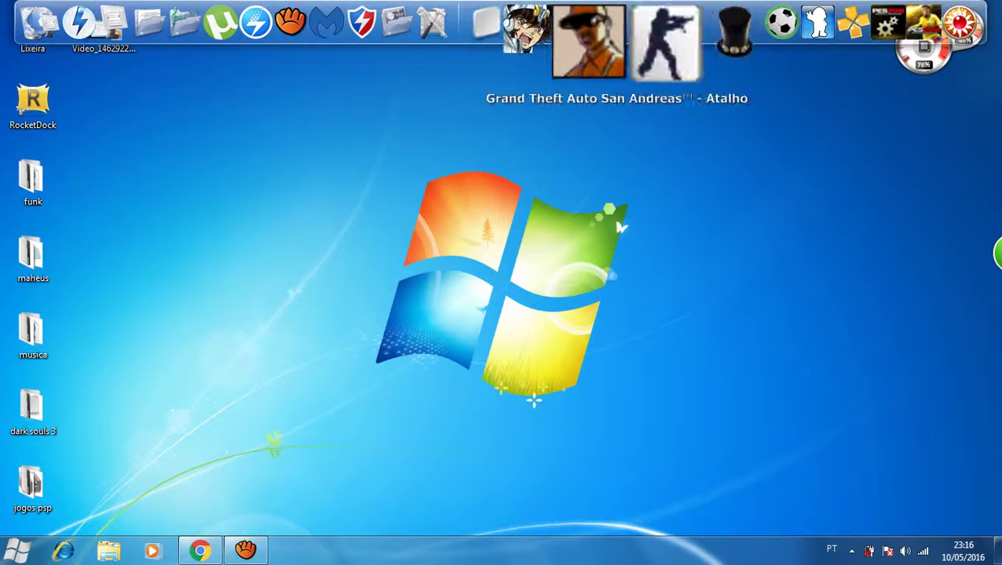
{"action": "mouse_move", "coordinate": [738, 24]}
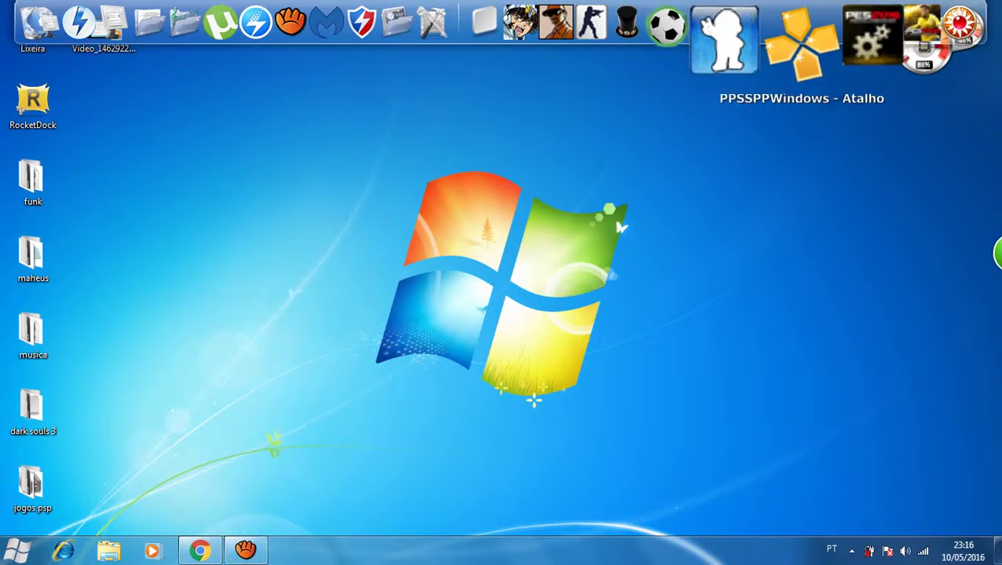
{"action": "double_click", "coordinate": [33, 260]}
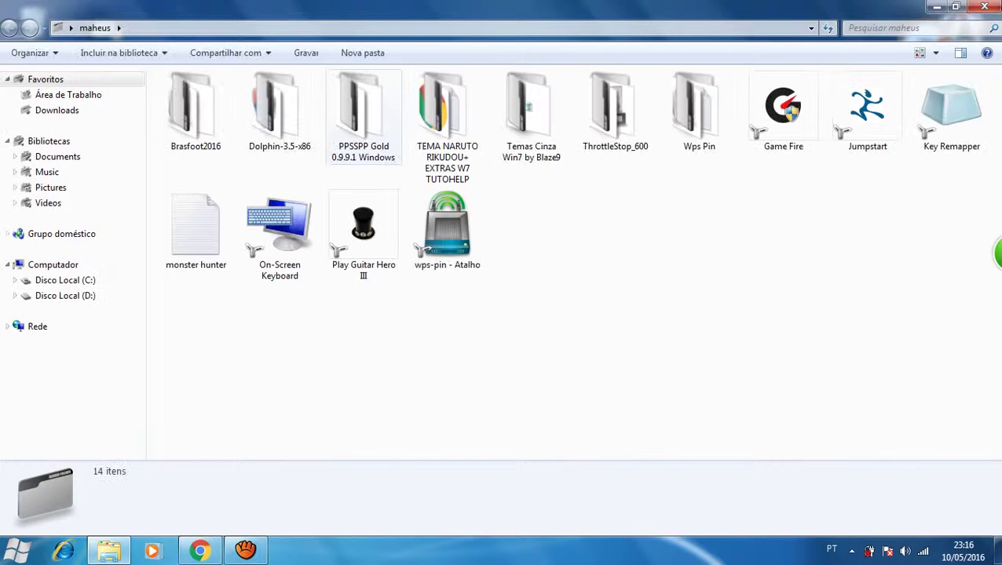
{"action": "double_click", "coordinate": [363, 118]}
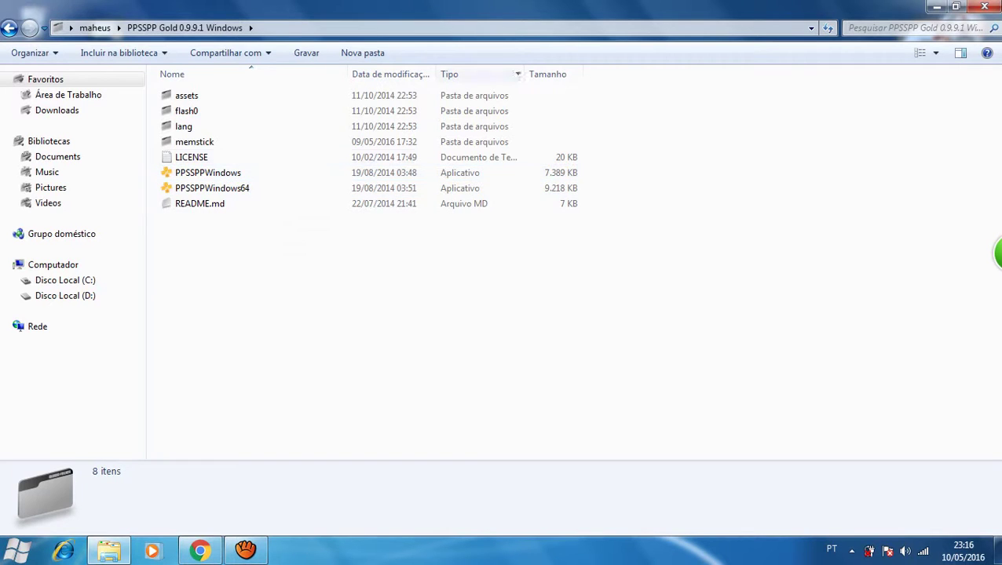
{"action": "left_click", "coordinate": [983, 6]}
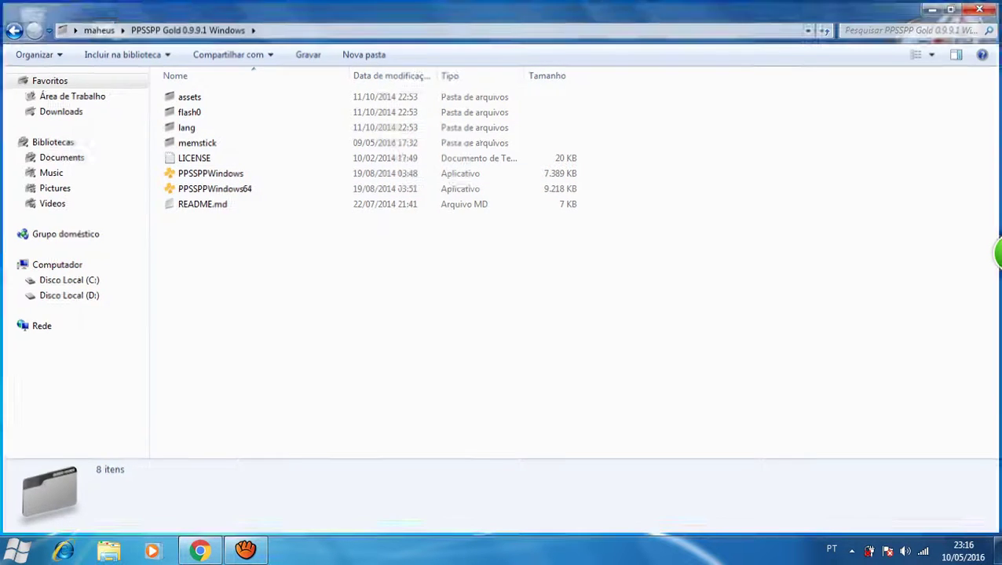
Step: Launch PPSSPP from its PPSSPPWindows shortcut and maximize the emulator window
{"action": "mouse_move", "coordinate": [828, 45]}
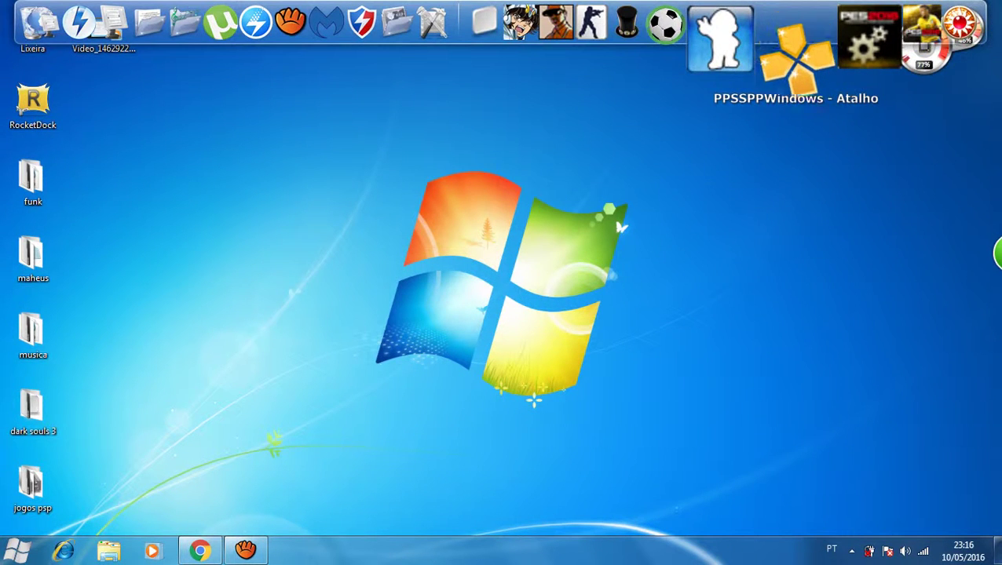
{"action": "left_click", "coordinate": [835, 36]}
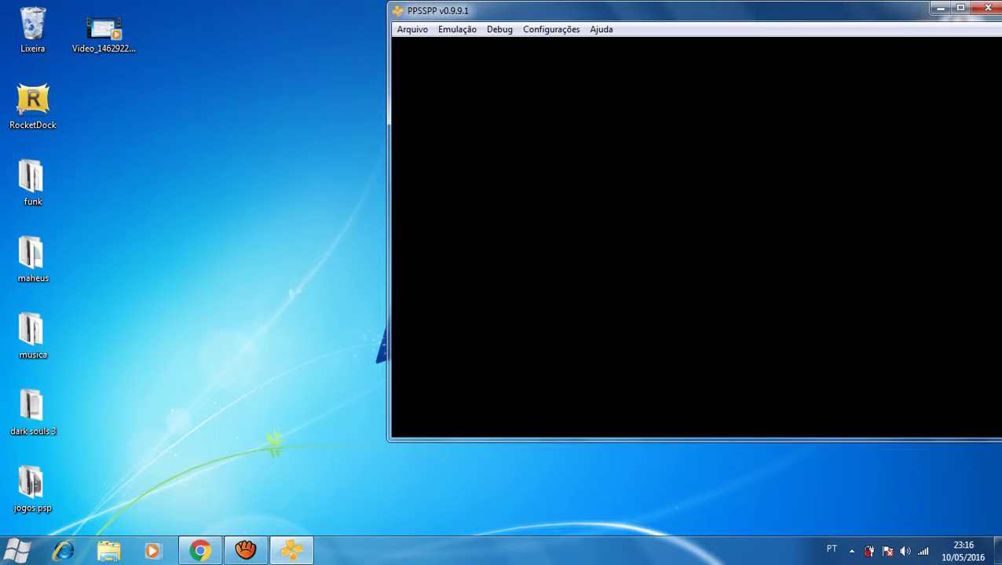
{"action": "left_click", "coordinate": [960, 7]}
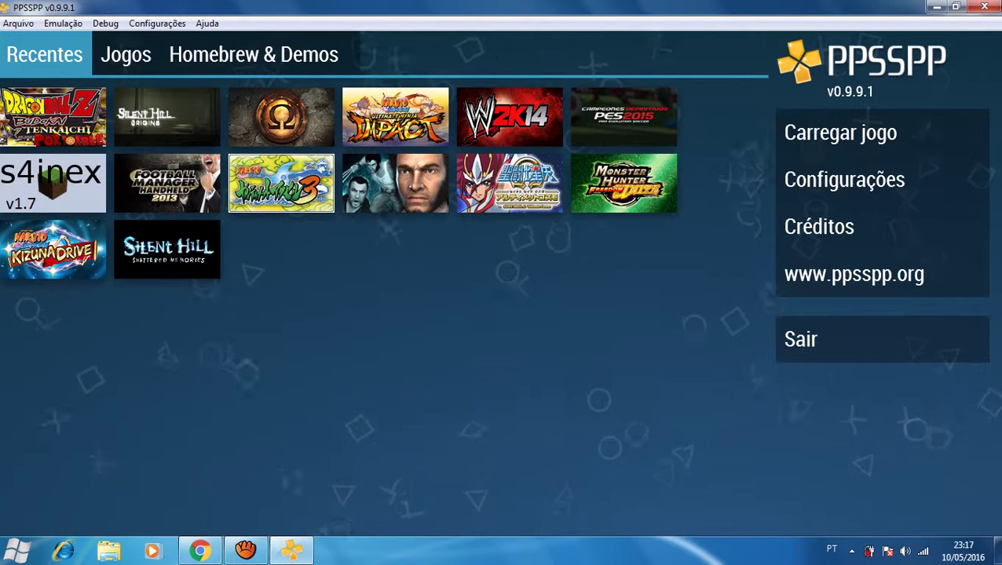
Step: Open the emulator's graphics settings and view the available rendering modes without choosing another one
{"action": "left_click", "coordinate": [882, 181]}
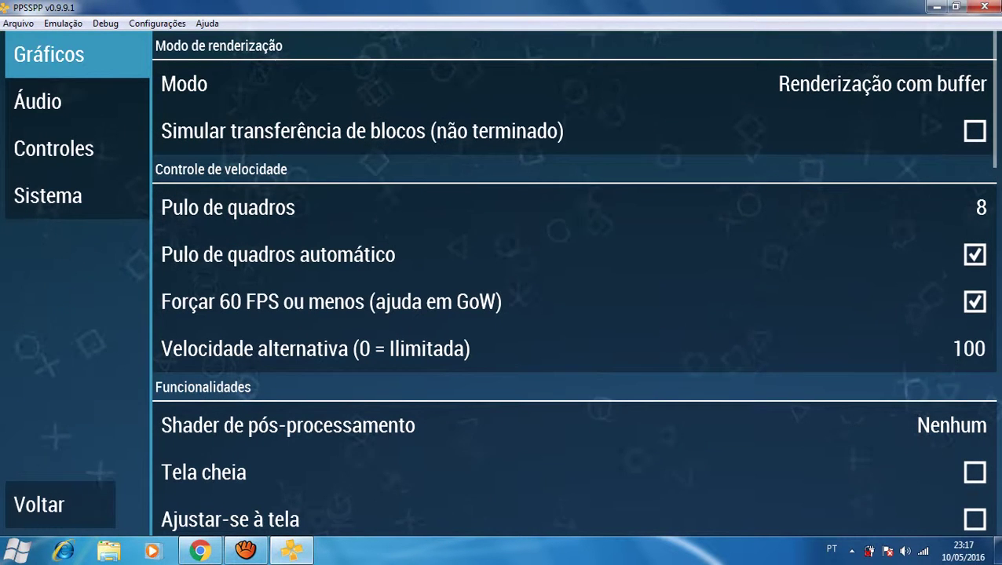
{"action": "left_click", "coordinate": [550, 84]}
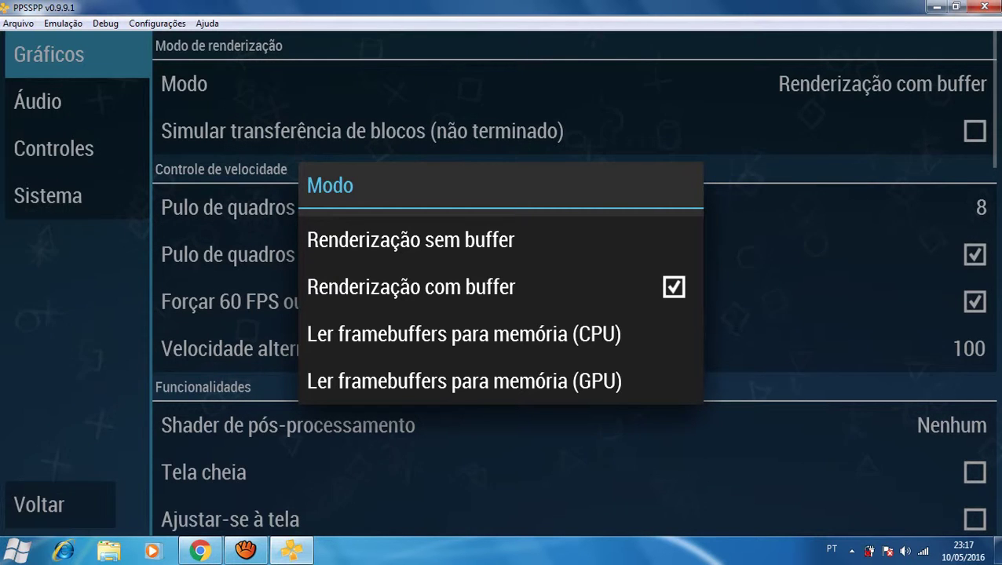
{"action": "key", "text": "Escape"}
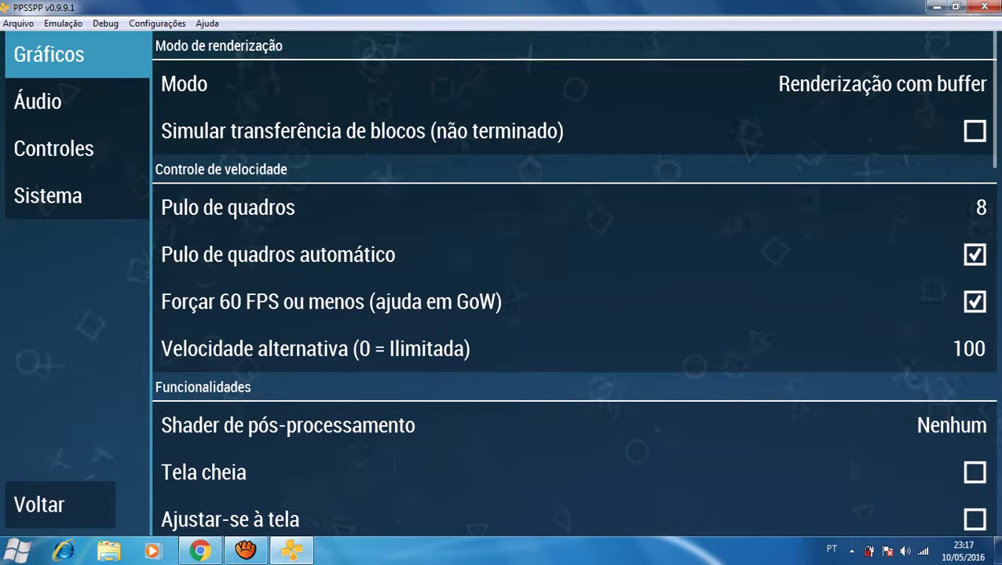
Step: Set the frame skipping option (Pulo de quadros) to 3
{"action": "left_click", "coordinate": [574, 208]}
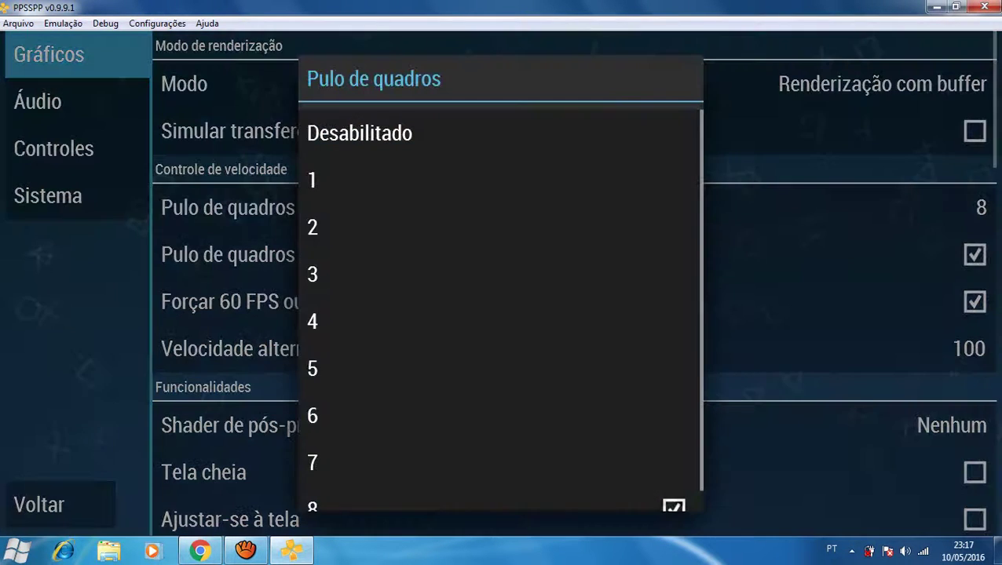
{"action": "left_click", "coordinate": [499, 274]}
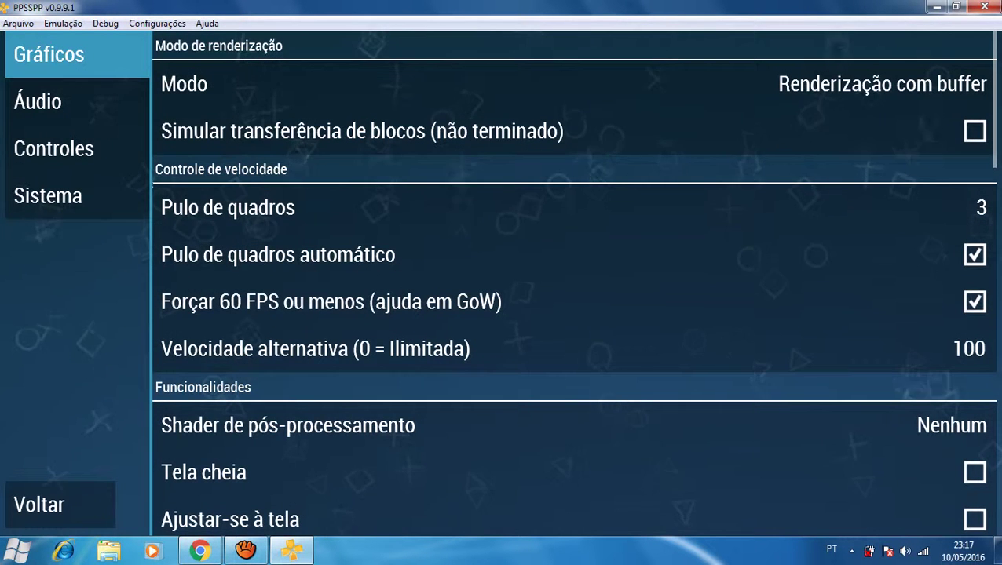
{"action": "left_click", "coordinate": [574, 208]}
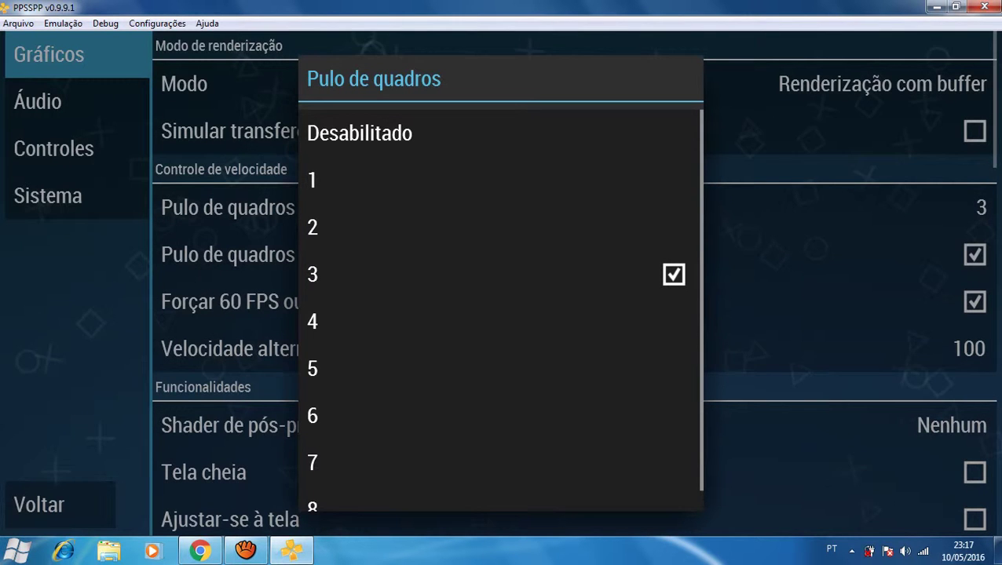
{"action": "left_click", "coordinate": [499, 274]}
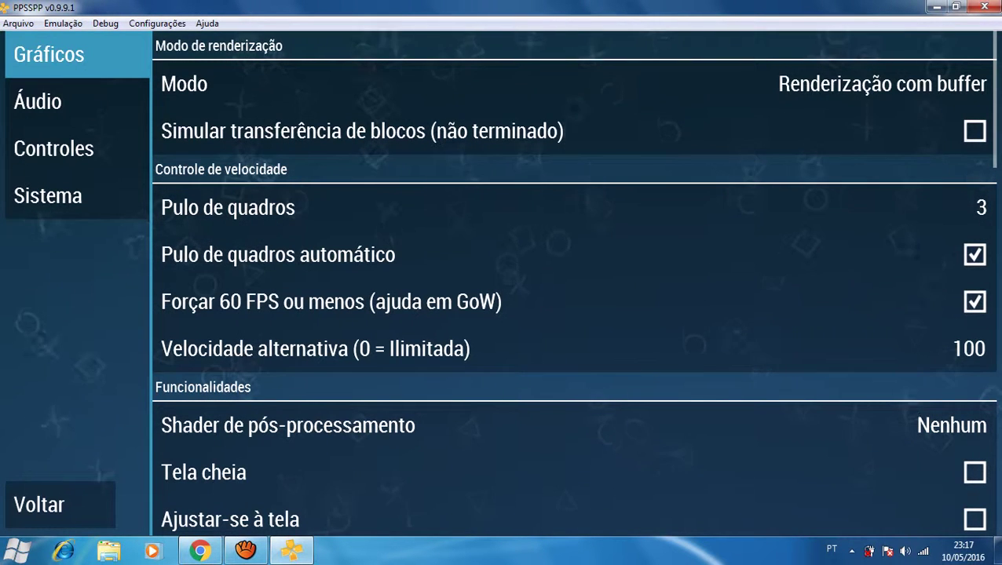
Step: Set the alternative speed (Velocidade alternativa) to 100 and accept the value
{"action": "left_click", "coordinate": [574, 349]}
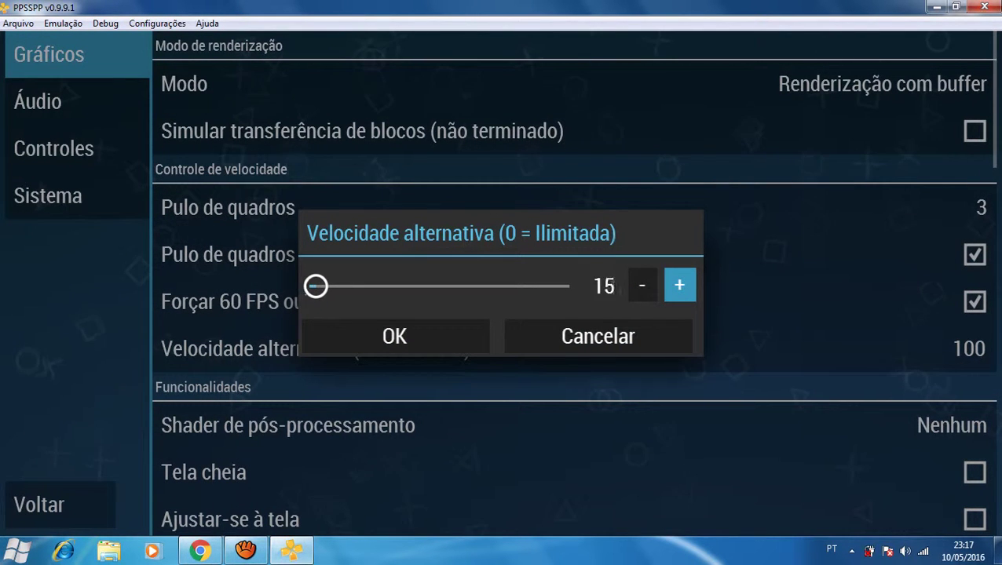
{"action": "left_click", "coordinate": [679, 285]}
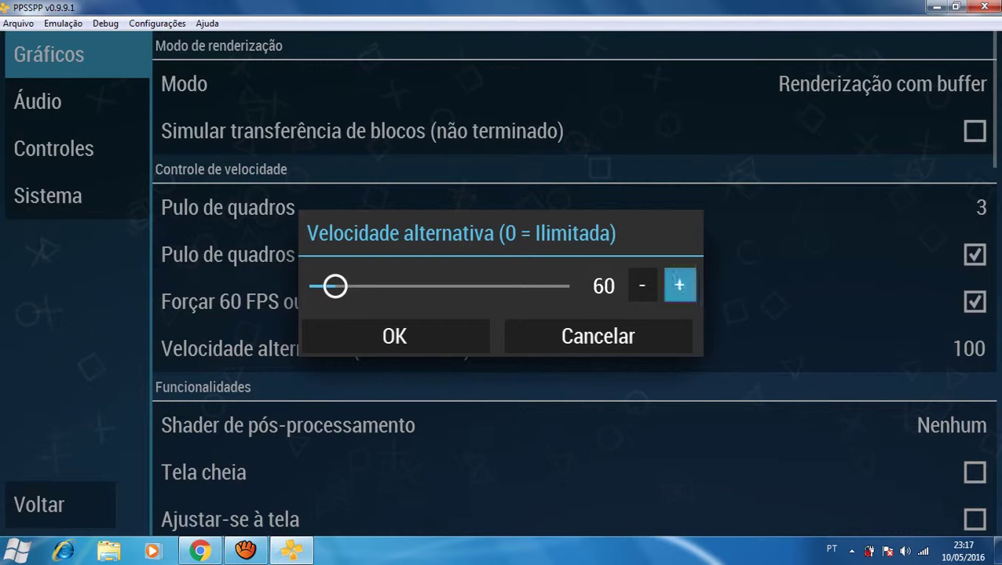
{"action": "left_click", "coordinate": [679, 285]}
{"action": "left_click", "coordinate": [679, 285]}
{"action": "left_click", "coordinate": [679, 285]}
{"action": "left_click", "coordinate": [679, 285]}
{"action": "left_click", "coordinate": [679, 285]}
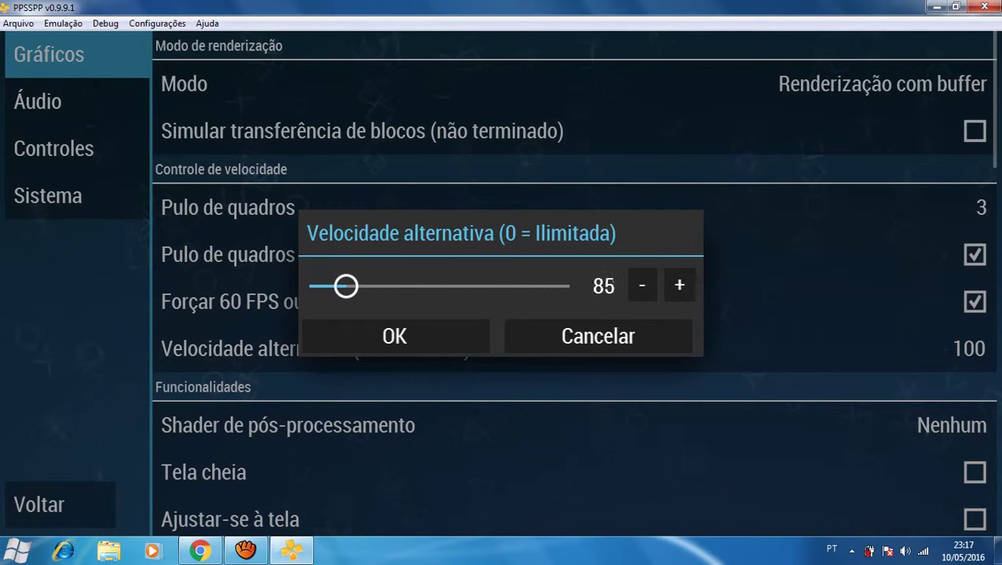
{"action": "left_click", "coordinate": [394, 336]}
Step: Choose Nenhum as the post-processing shader in the Funcionalidades section
{"action": "scroll", "coordinate": [574, 283], "scroll_direction": "down", "scroll_amount": 1}
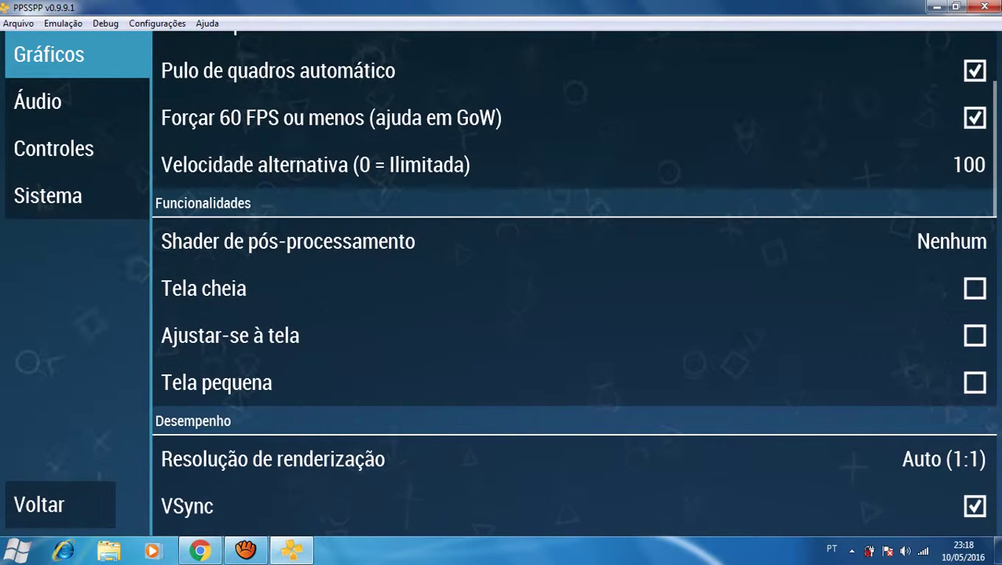
{"action": "left_click", "coordinate": [574, 241]}
{"action": "left_click", "coordinate": [500, 133]}
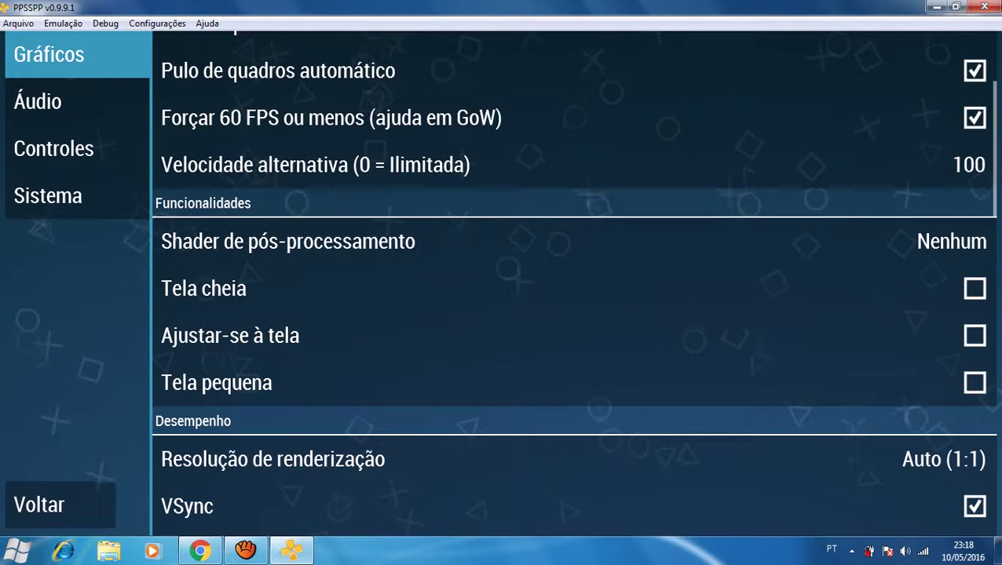
Step: View the rendering resolution options in the Desempenho section and close the list without choosing one
{"action": "scroll", "coordinate": [573, 283], "scroll_direction": "down", "scroll_amount": 6}
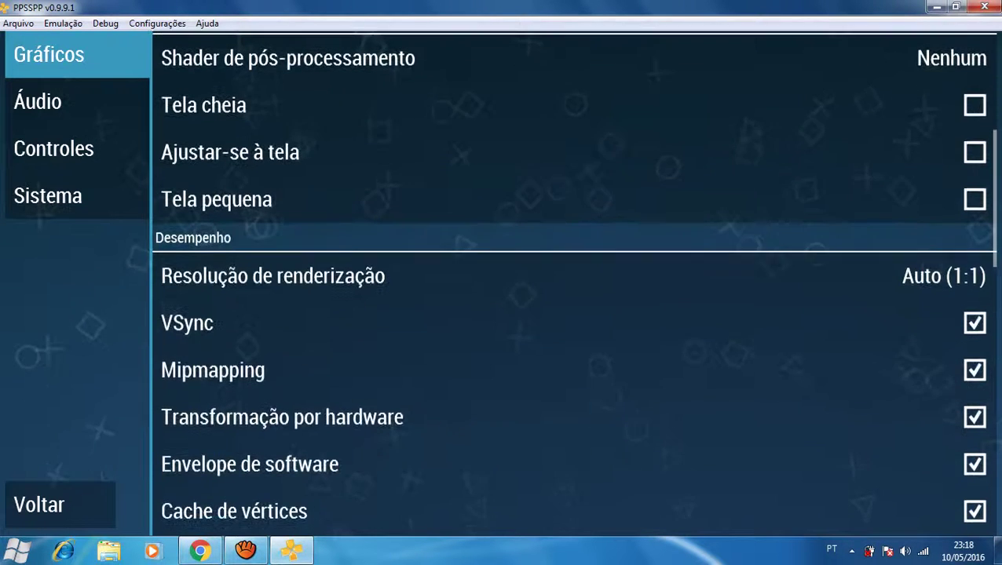
{"action": "scroll", "coordinate": [573, 283], "scroll_direction": "down", "scroll_amount": 2}
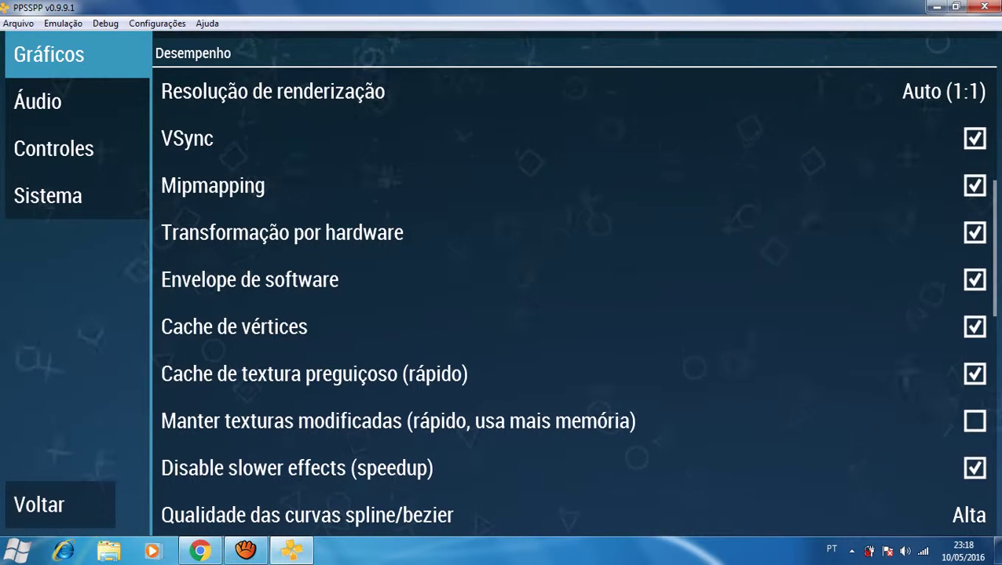
{"action": "left_click", "coordinate": [573, 92]}
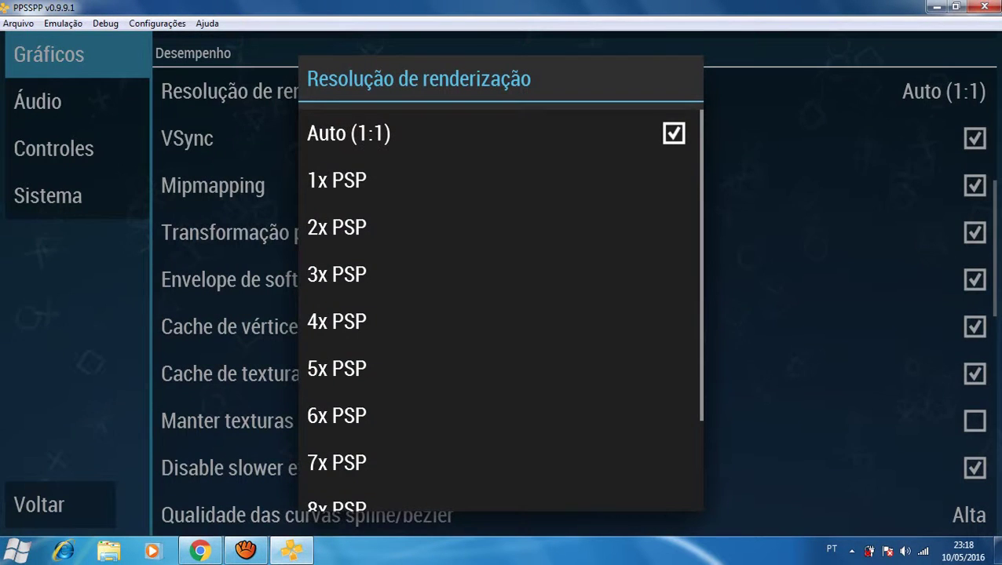
{"action": "key", "text": "Escape"}
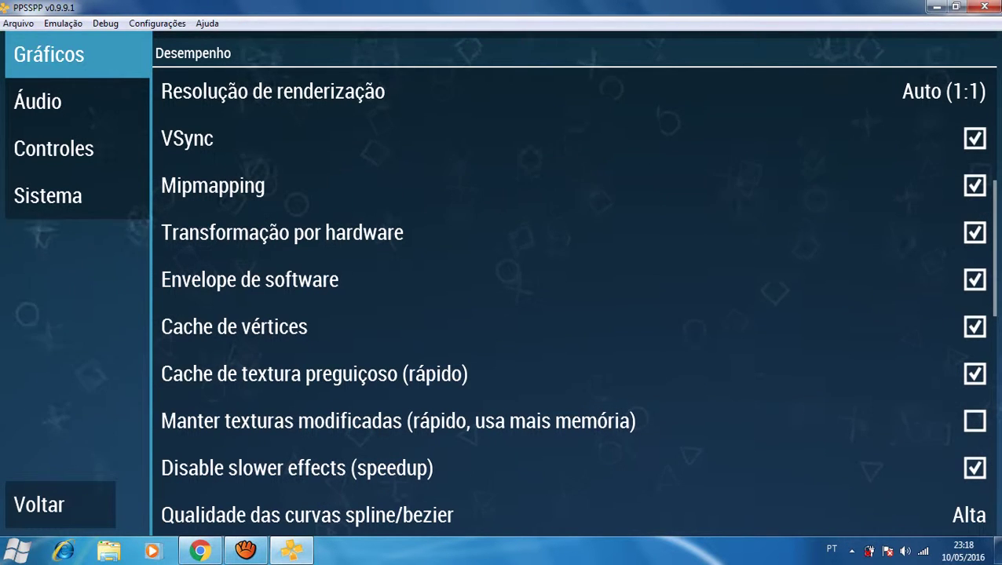
Step: Try the Baixa quality for spline/bezier curves, and set it back to Alta
{"action": "scroll", "coordinate": [574, 284], "scroll_direction": "down", "scroll_amount": 1}
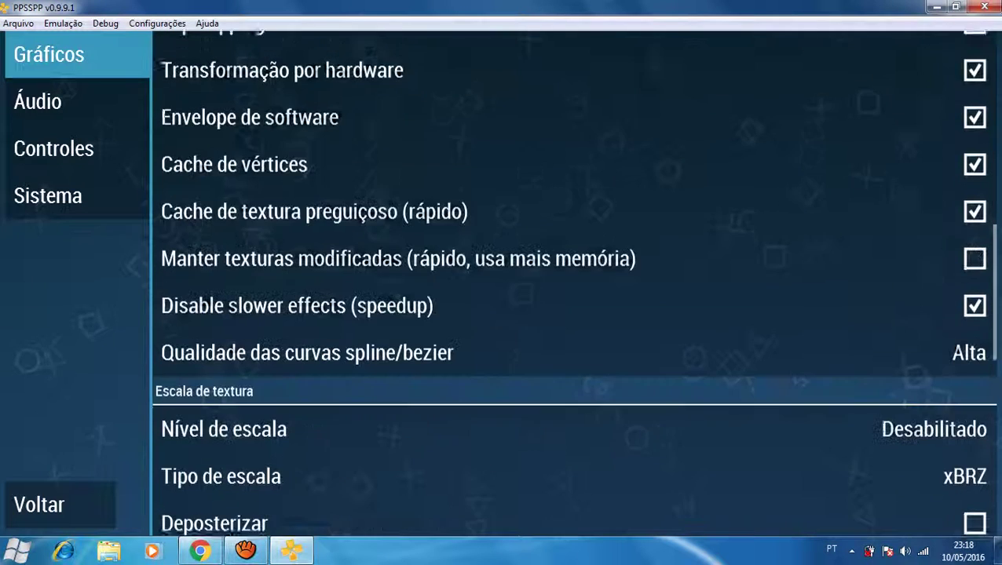
{"action": "left_click", "coordinate": [574, 331]}
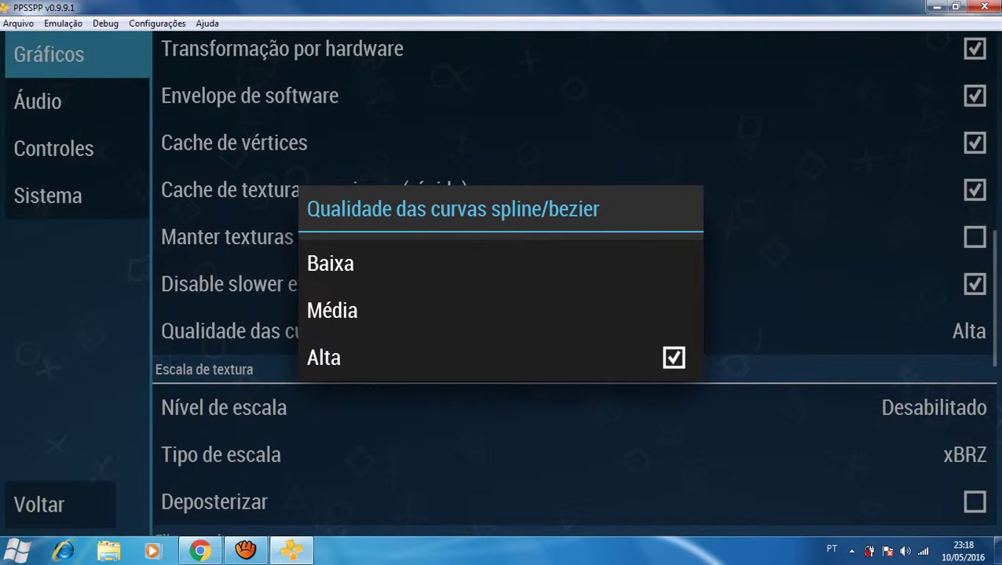
{"action": "left_click", "coordinate": [500, 263]}
{"action": "left_click", "coordinate": [574, 332]}
{"action": "left_click", "coordinate": [500, 357]}
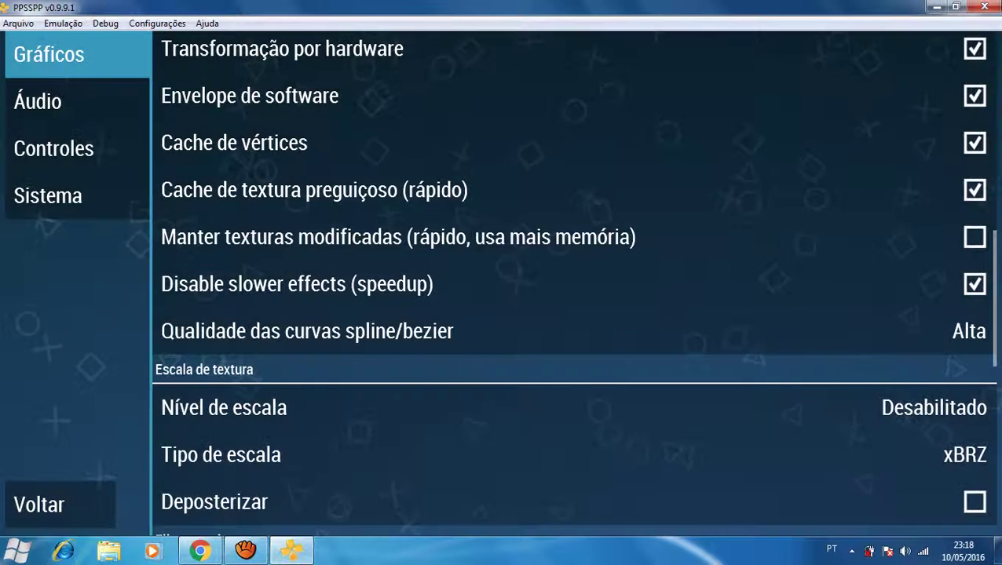
Step: Set the texture scaling level to Desabilitado and the scaling type to xBRZ
{"action": "scroll", "coordinate": [573, 283], "scroll_direction": "down", "scroll_amount": 3}
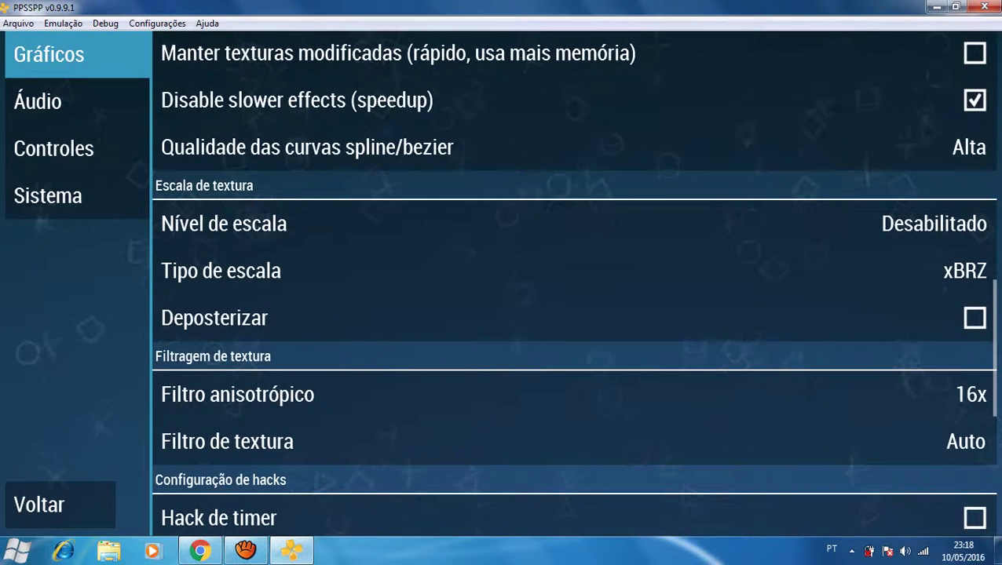
{"action": "left_click", "coordinate": [573, 224]}
{"action": "left_click", "coordinate": [541, 241]}
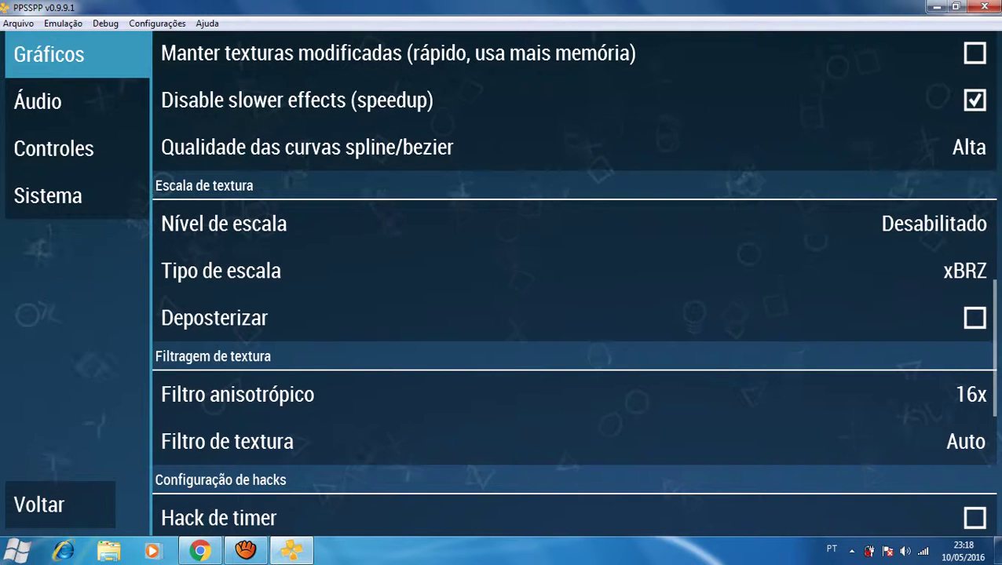
{"action": "left_click", "coordinate": [573, 271]}
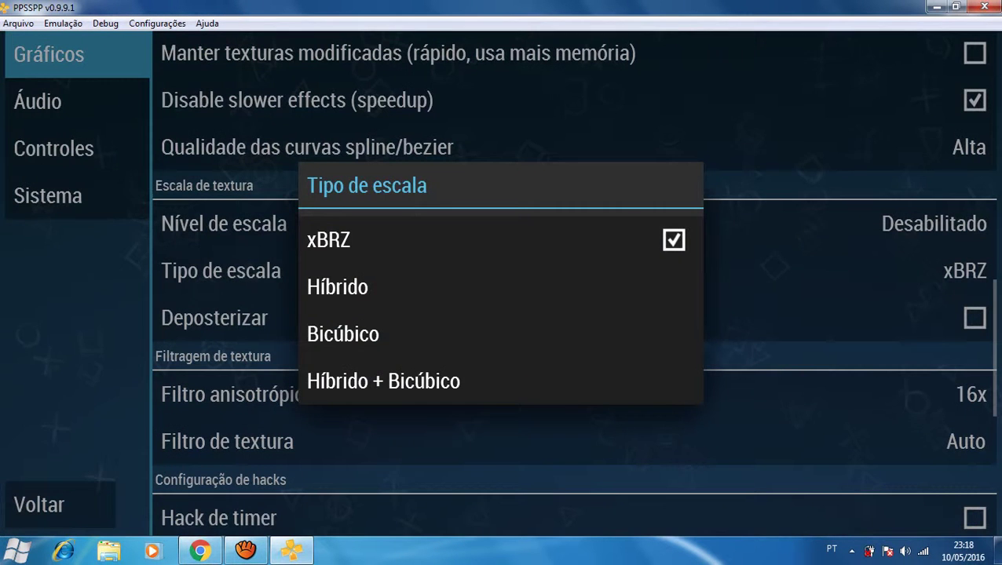
{"action": "left_click", "coordinate": [542, 240]}
Step: Set the anisotropic filter to 16x and the texture filter to Auto
{"action": "scroll", "coordinate": [573, 283], "scroll_direction": "down", "scroll_amount": 1}
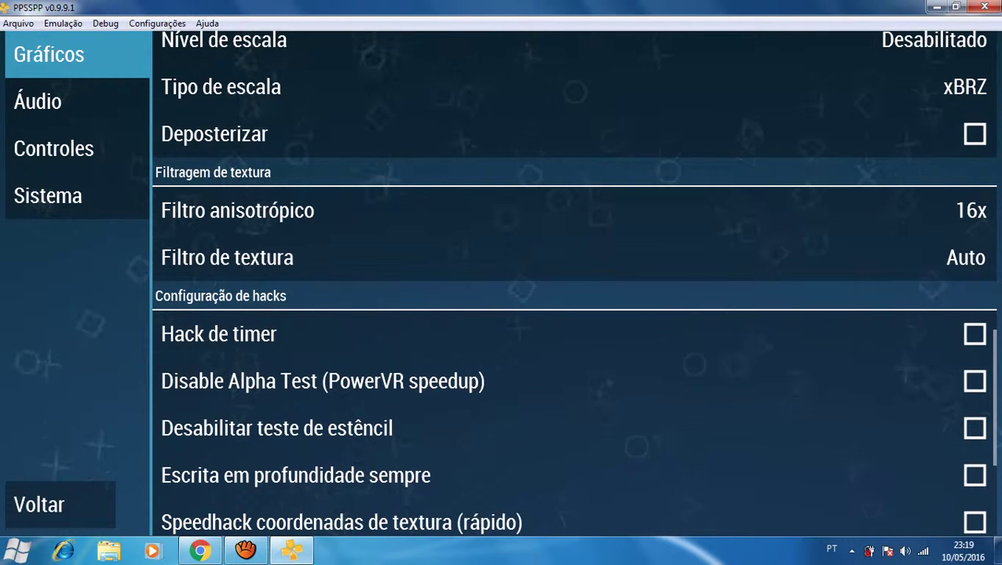
{"action": "left_click", "coordinate": [573, 211]}
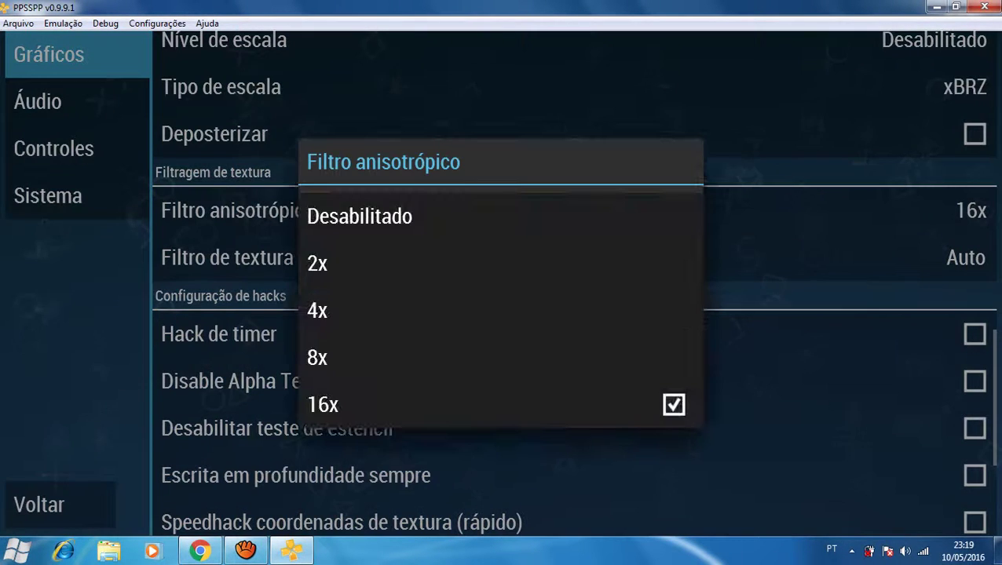
{"action": "left_click", "coordinate": [500, 404]}
{"action": "left_click", "coordinate": [573, 258]}
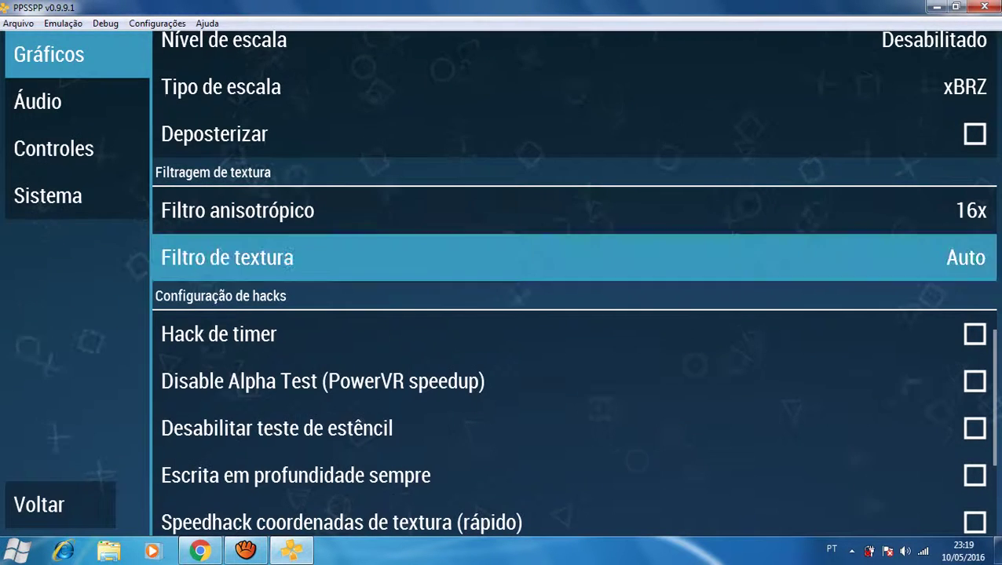
{"action": "left_click", "coordinate": [500, 240]}
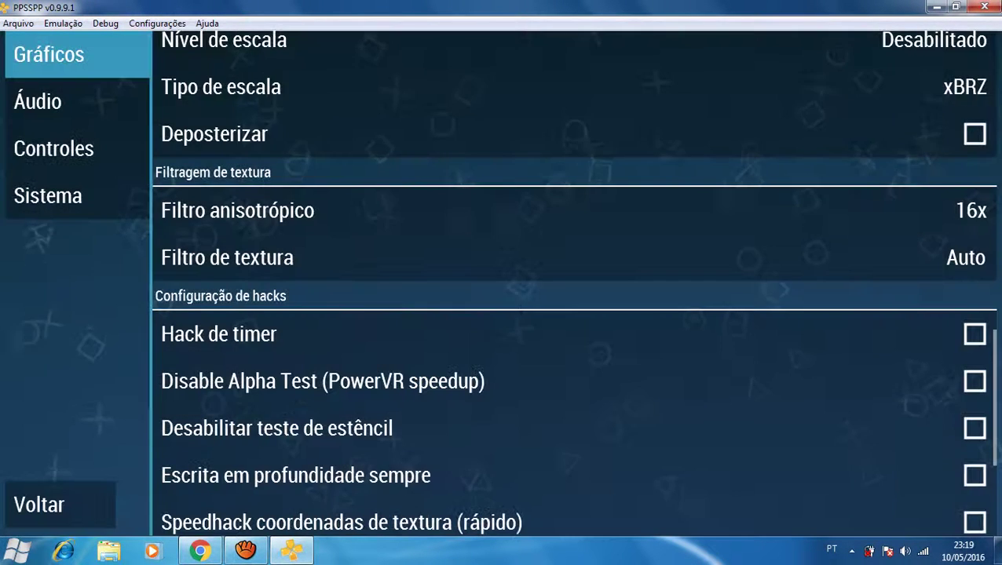
Step: View the Mostrar FPS options and the remaining debugging entries of the graphics settings
{"action": "scroll", "coordinate": [573, 283], "scroll_direction": "down", "scroll_amount": 1}
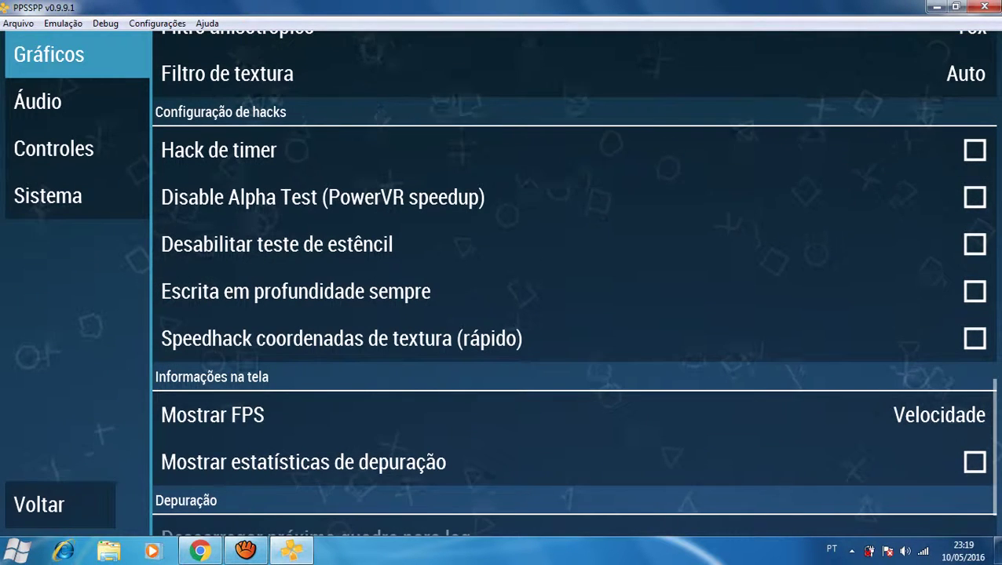
{"action": "left_click", "coordinate": [550, 414]}
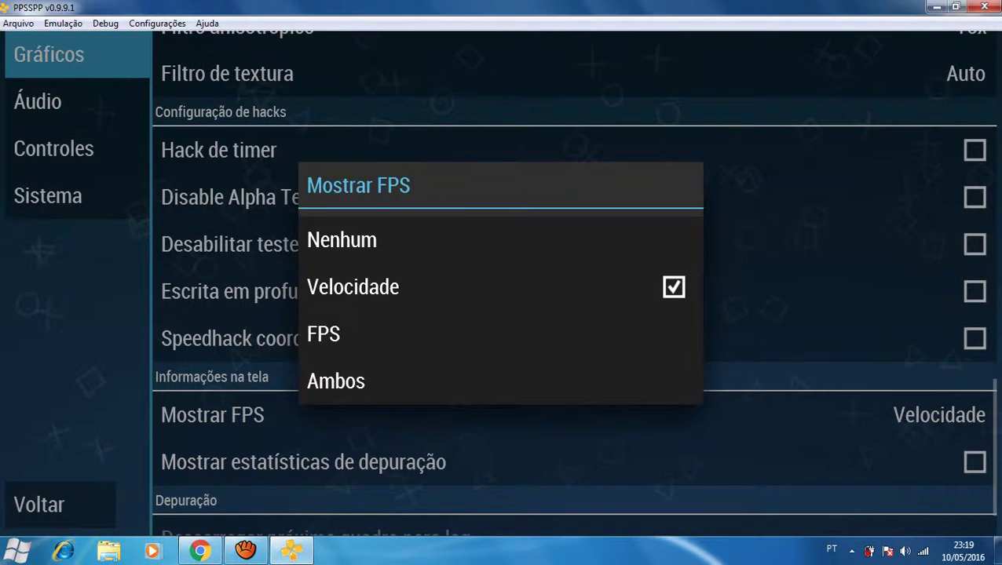
{"action": "key", "text": "Escape"}
{"action": "scroll", "coordinate": [573, 283], "scroll_direction": "down", "scroll_amount": 2}
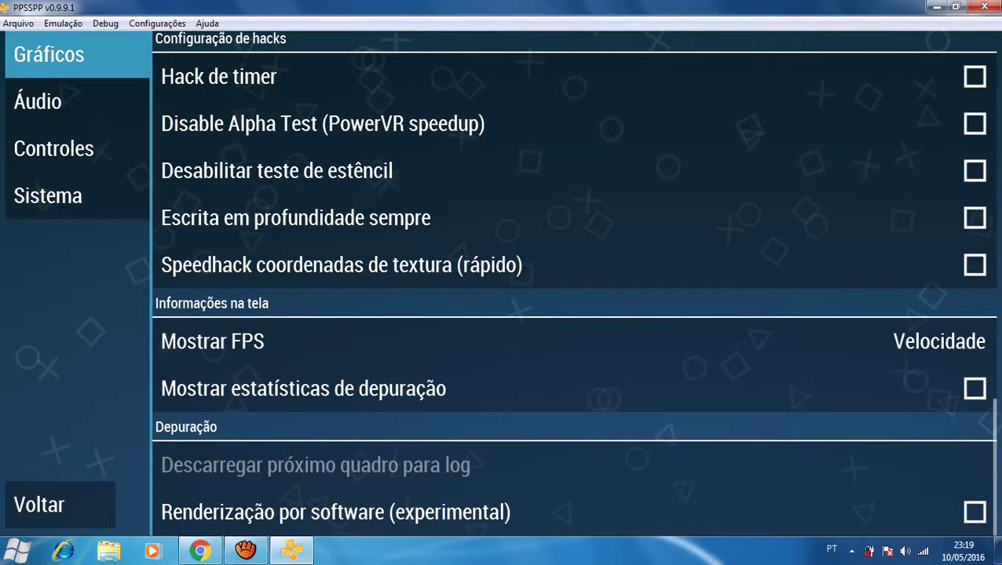
Step: Look through the audio settings and the control key mappings, and open the system settings
{"action": "left_click", "coordinate": [77, 102]}
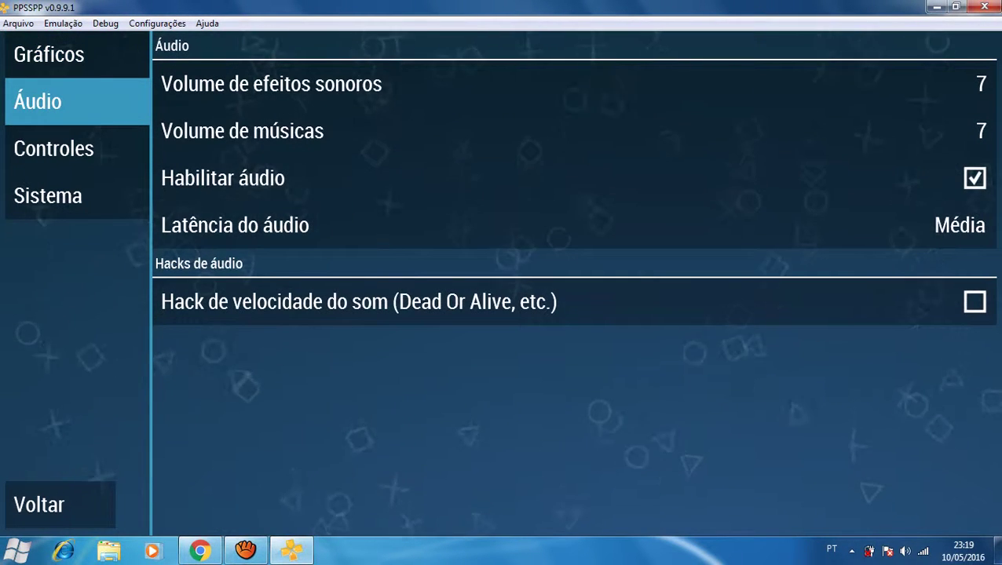
{"action": "left_click", "coordinate": [77, 148]}
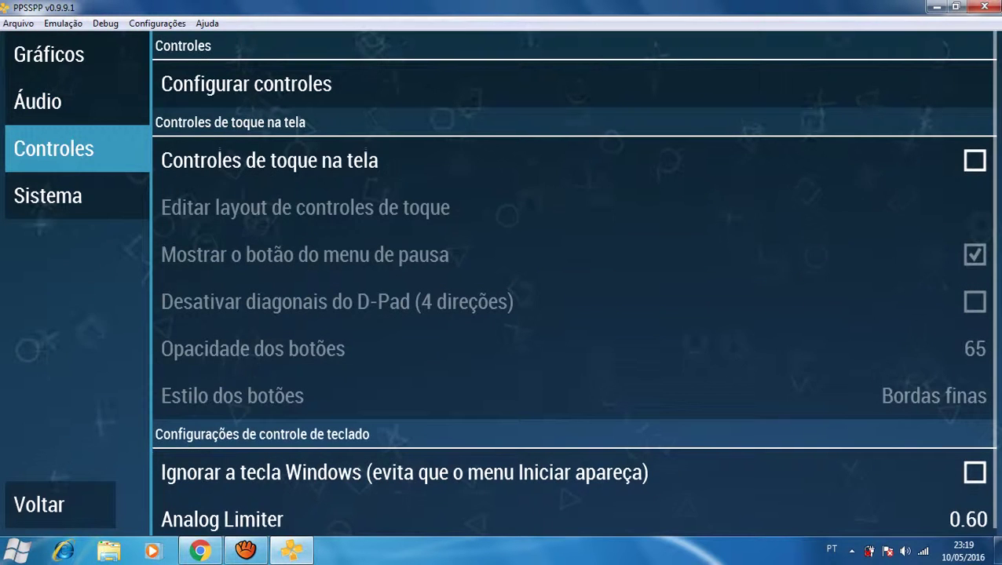
{"action": "left_click", "coordinate": [247, 84]}
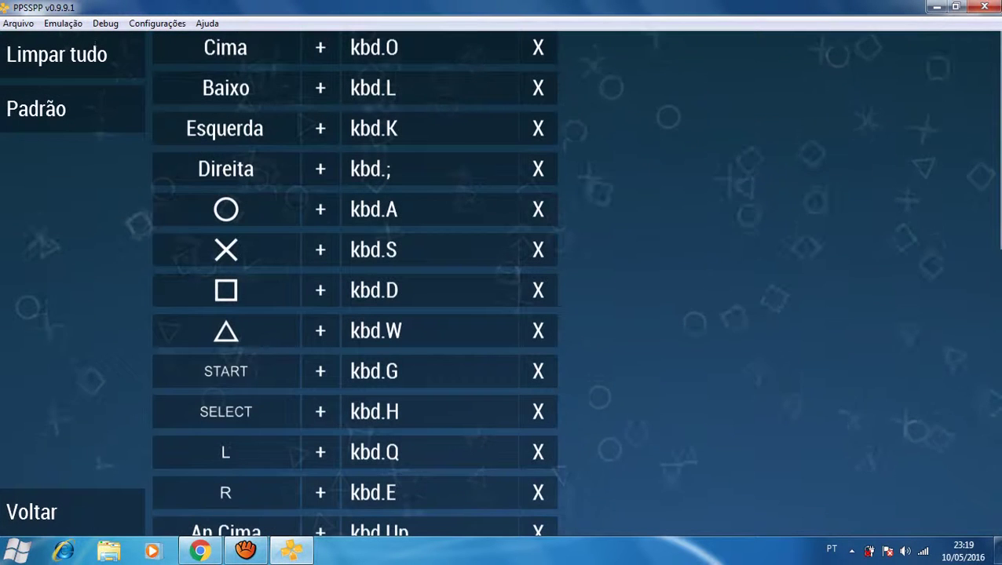
{"action": "scroll", "coordinate": [354, 283], "scroll_direction": "down", "scroll_amount": 8}
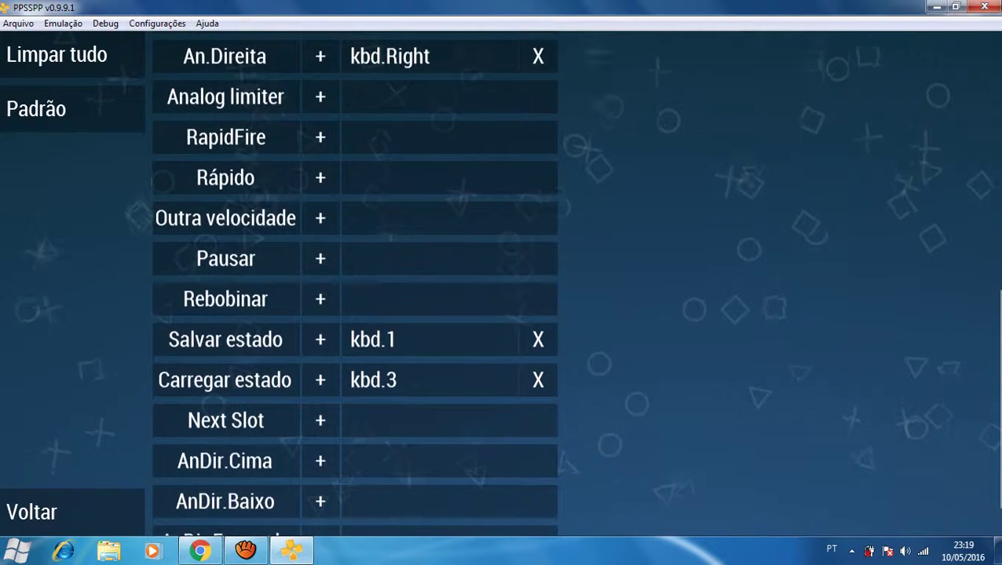
{"action": "key", "text": "Escape"}
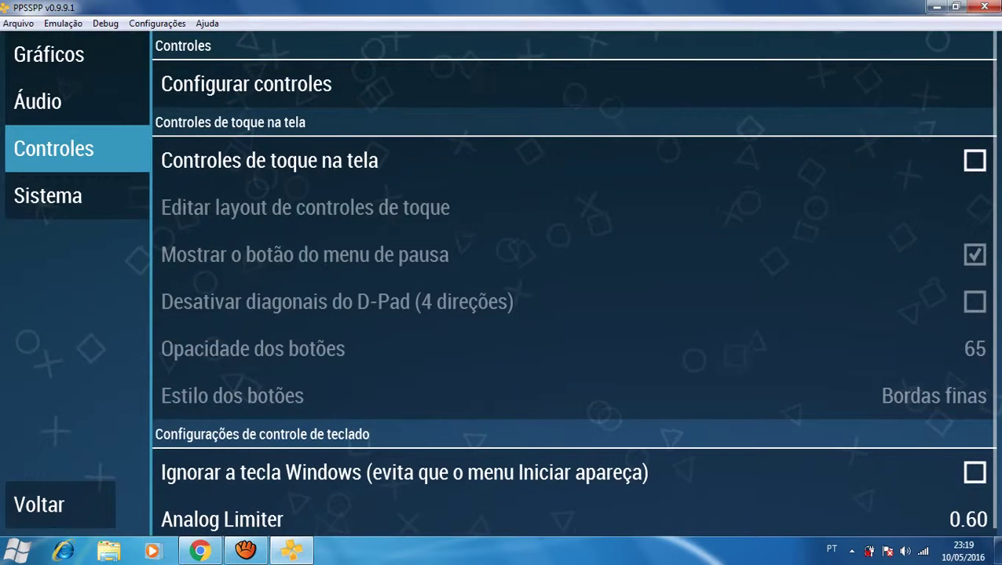
{"action": "left_click", "coordinate": [76, 196]}
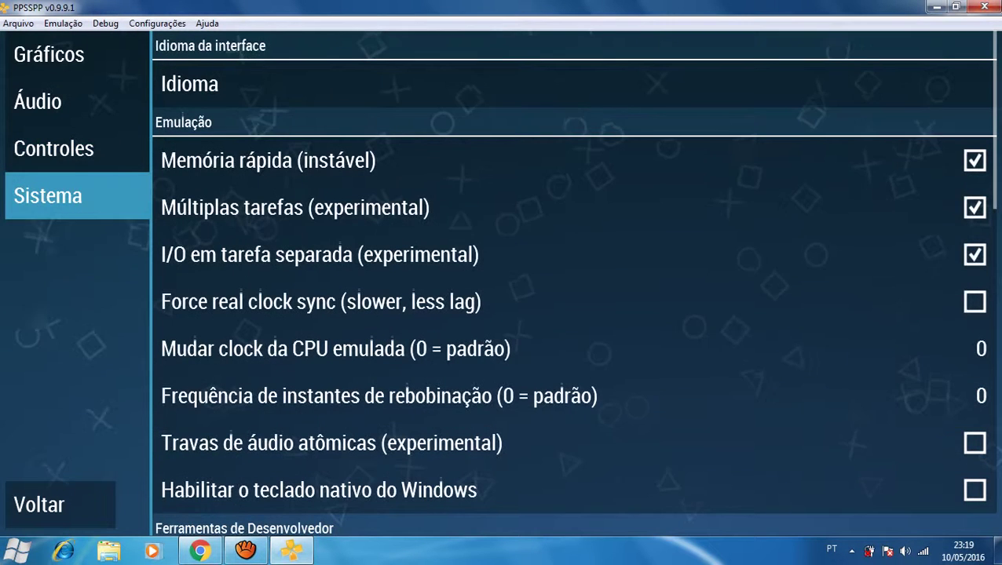
Step: Switch Múltiplas tarefas (experimental) off and back on, and leave the settings for the Recentes game list
{"action": "left_click", "coordinate": [974, 208]}
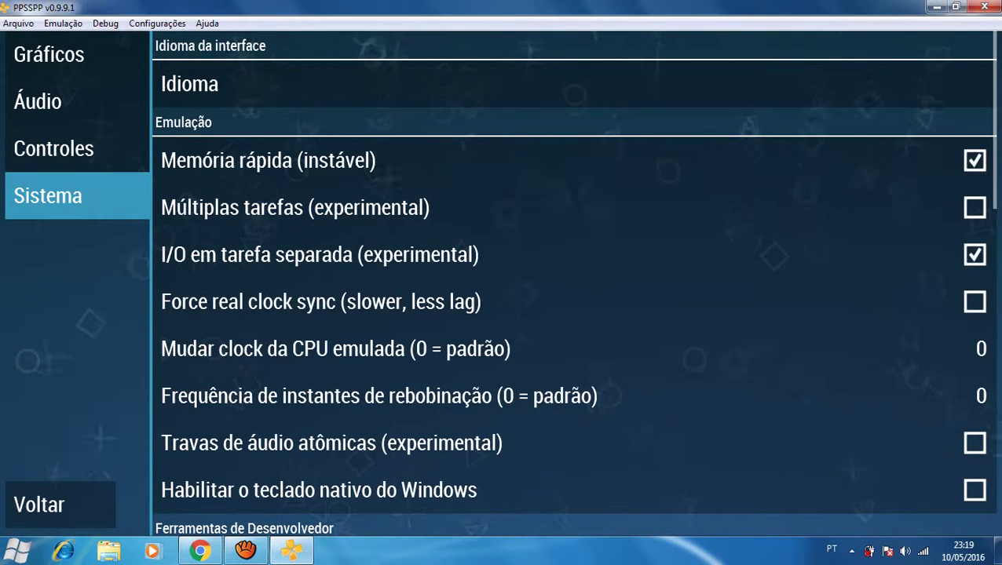
{"action": "left_click", "coordinate": [973, 207]}
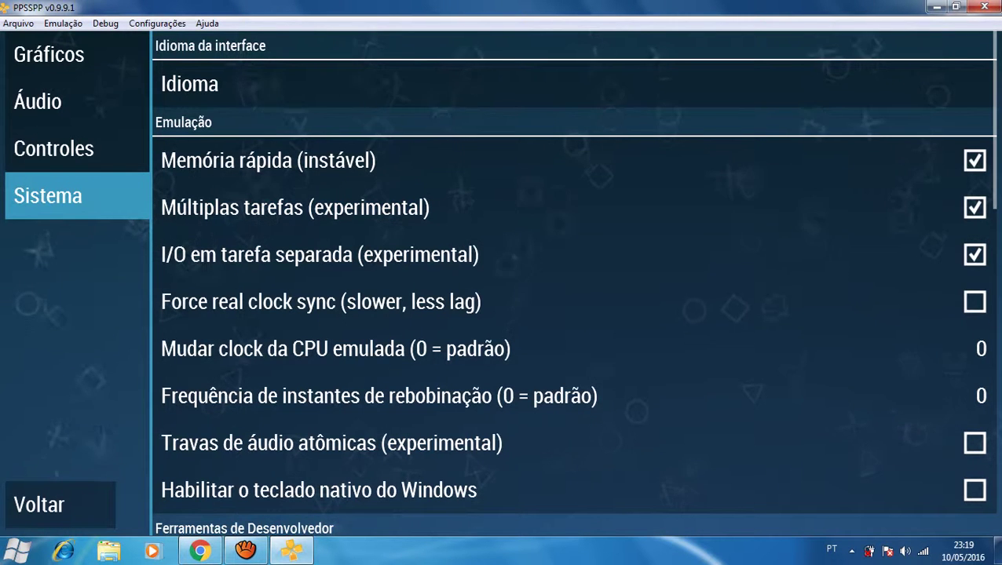
{"action": "left_click", "coordinate": [60, 504]}
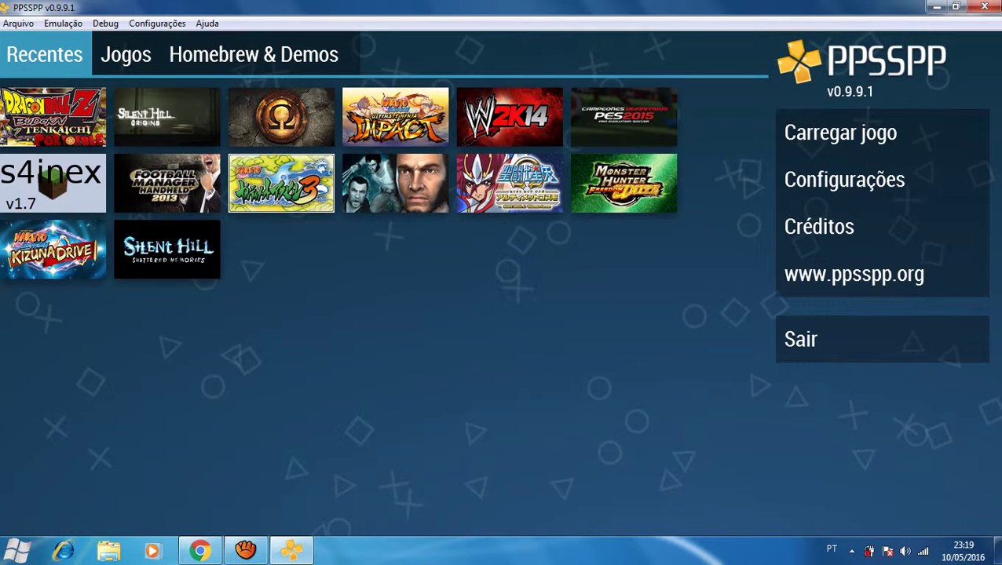
{"action": "left_click", "coordinate": [882, 180]}
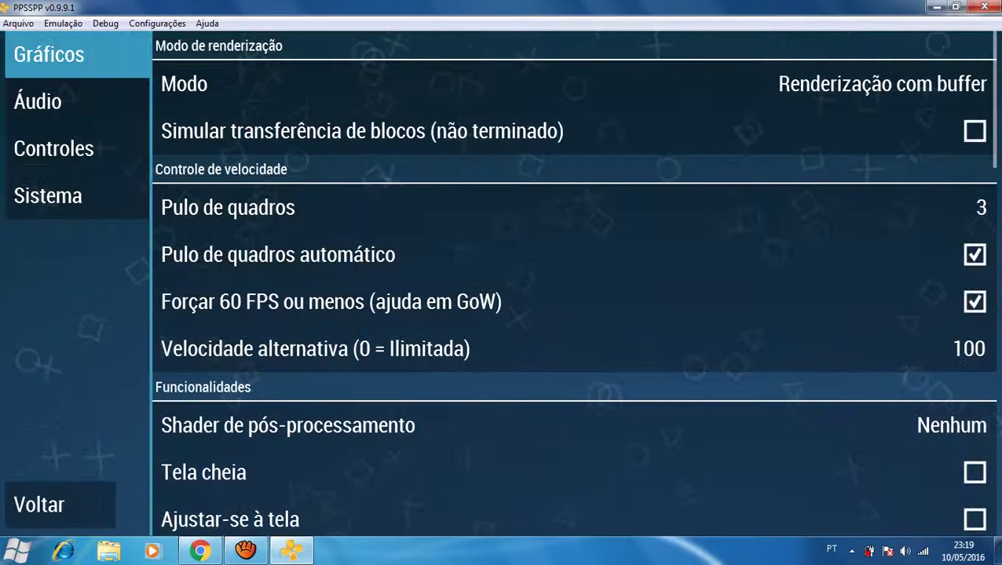
{"action": "left_click", "coordinate": [59, 505]}
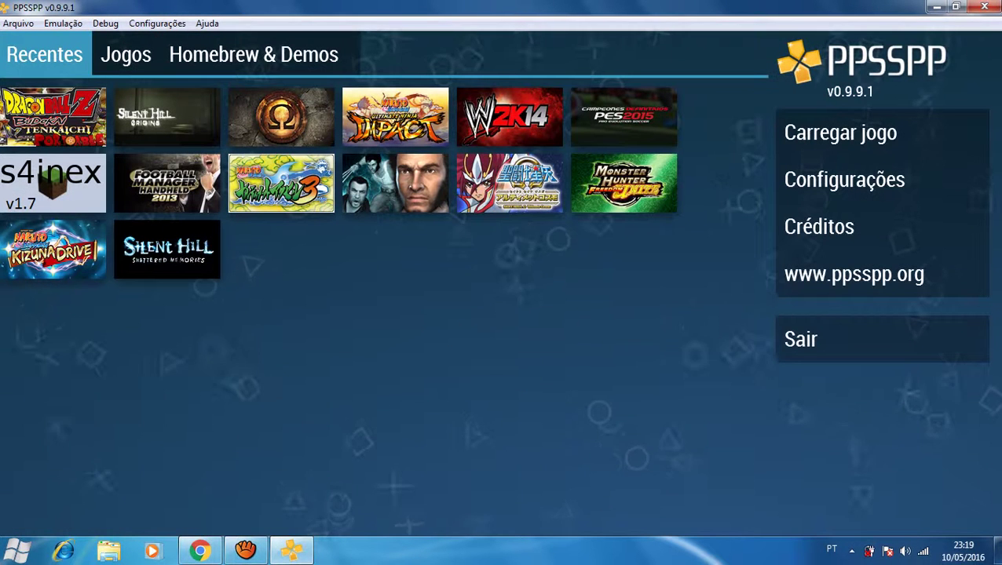
Step: Launch Monster Hunter Freedom Unite from the recent games and choose English as the game language
{"action": "key", "text": "Return"}
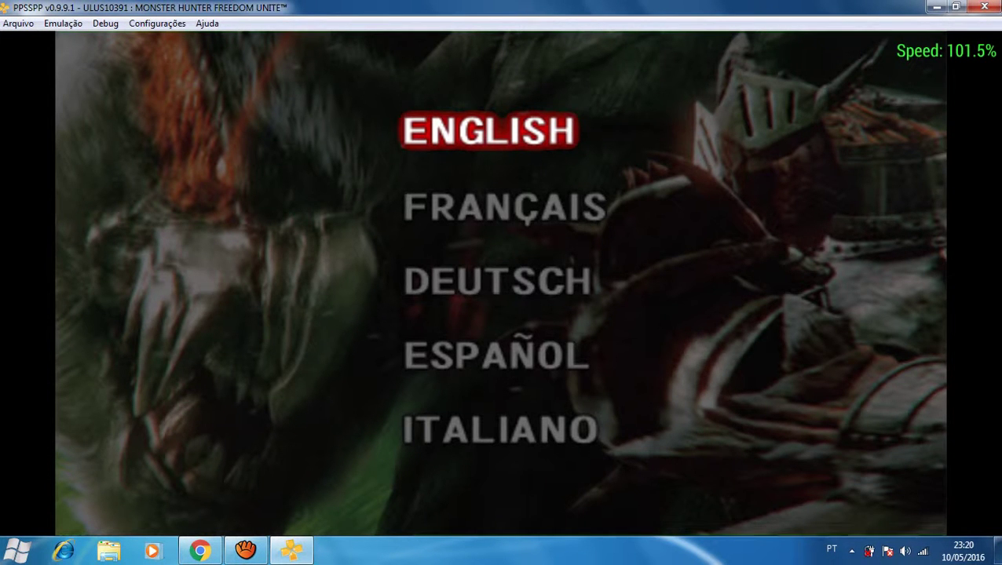
{"action": "key", "text": "Down"}
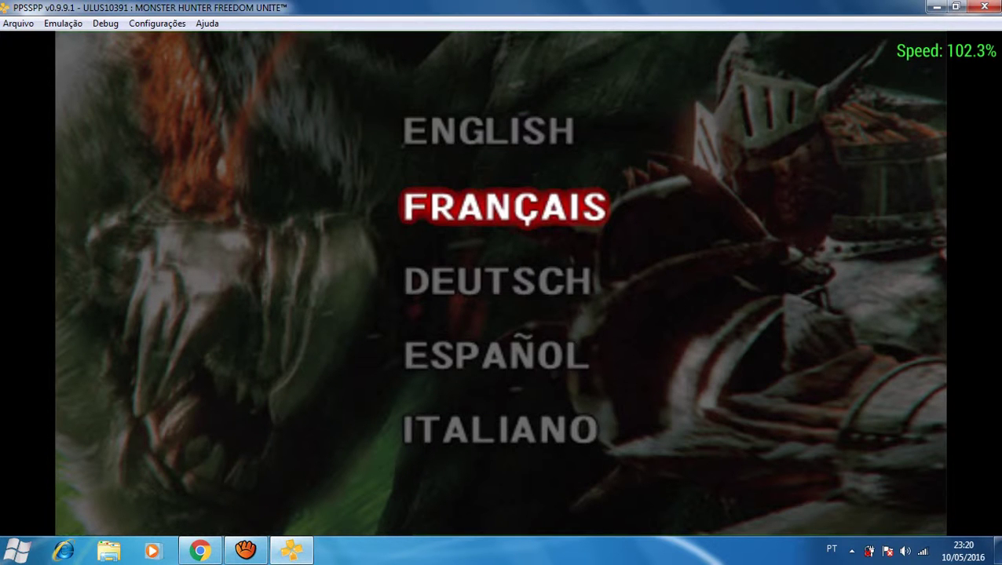
{"action": "key", "text": "Down"}
{"action": "key", "text": "Down"}
{"action": "key", "text": "Up"}
{"action": "key", "text": "Up"}
{"action": "key", "text": "Up"}
{"action": "key", "text": "Down"}
{"action": "key", "text": "Up"}
{"action": "key", "text": "z"}
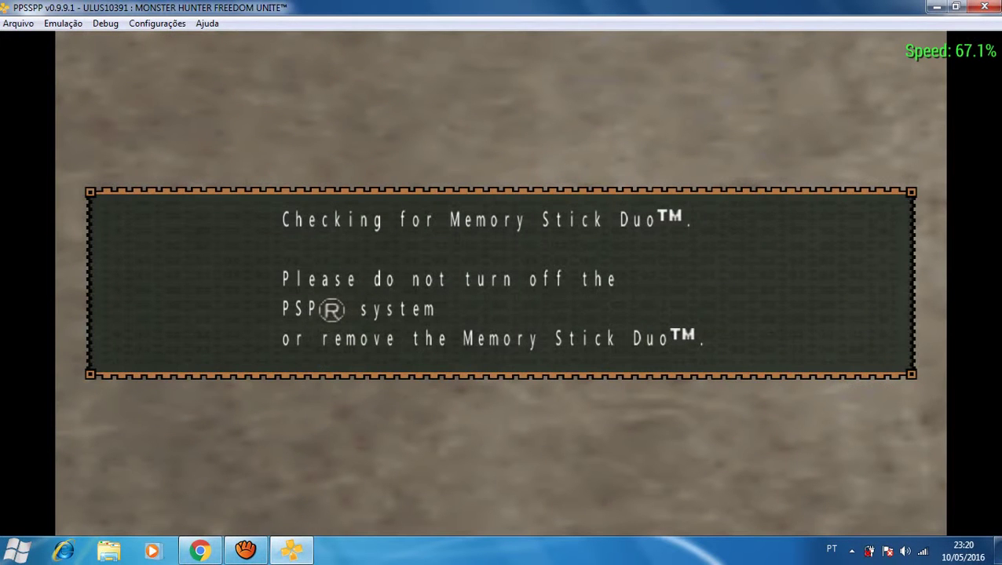
Step: Advance past the Memory Stick check and the title screen to the game menu
{"action": "key", "text": "z"}
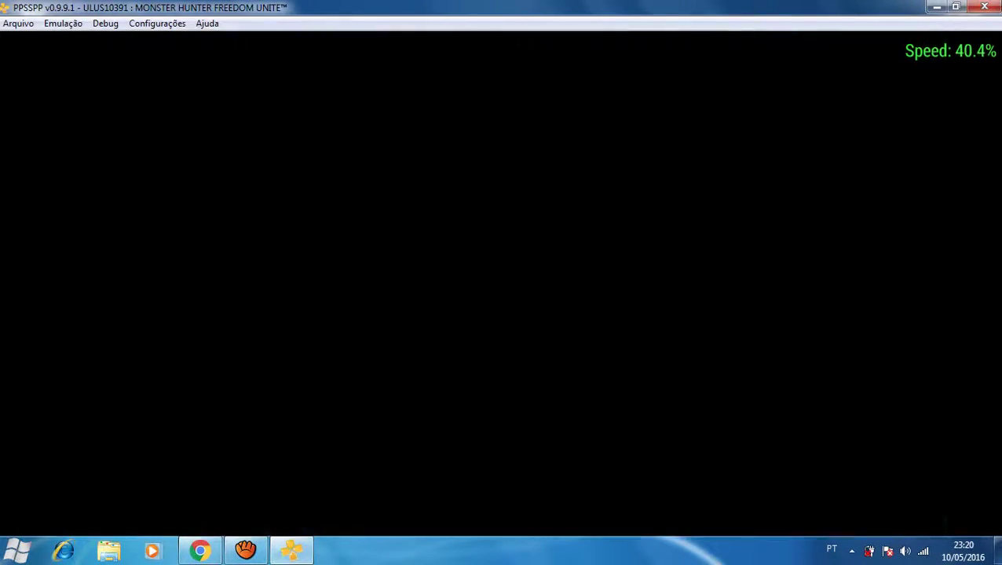
{"action": "key", "text": "space"}
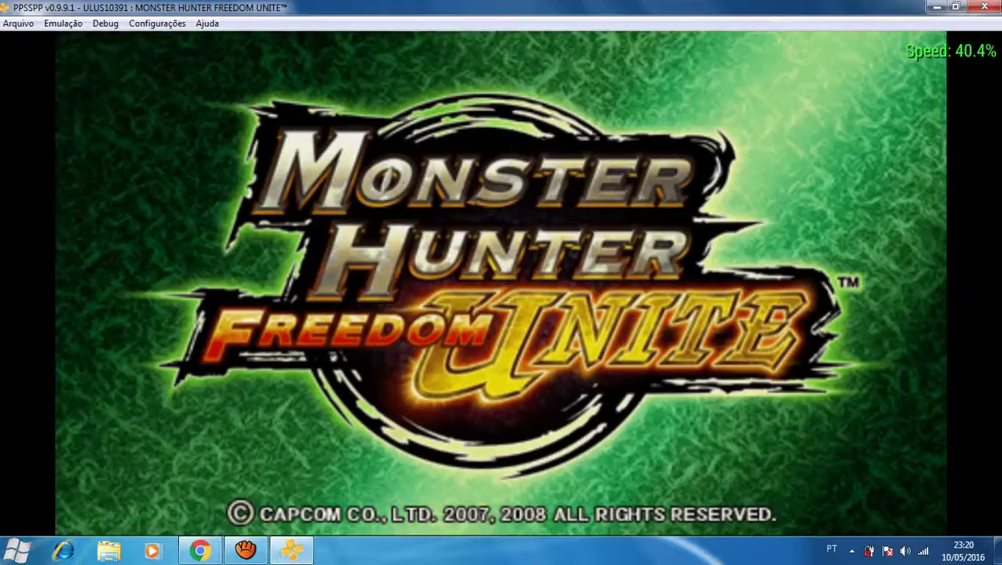
{"action": "key", "text": "space"}
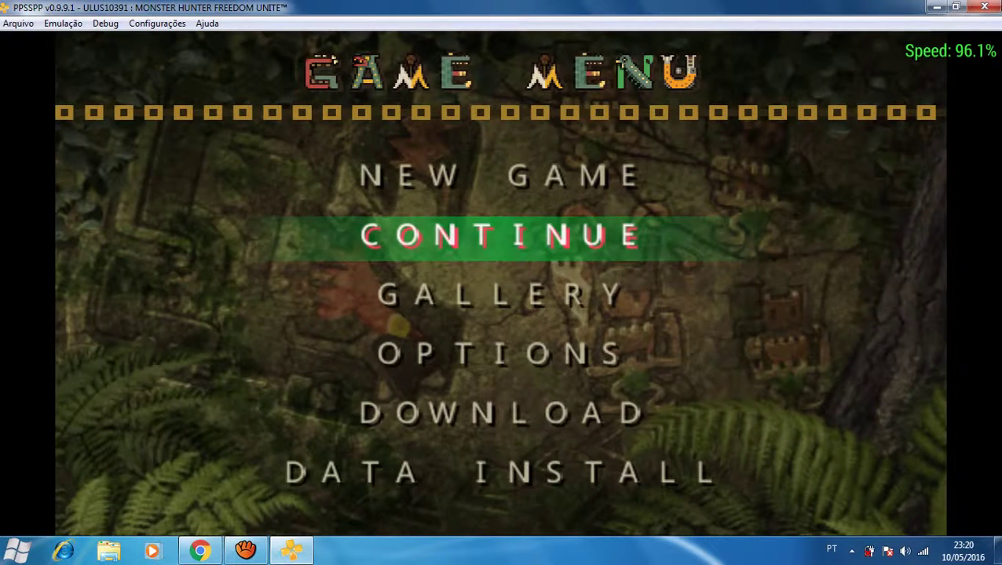
Step: Choose Continue in the game menu to reach the character selection, and close the emulator
{"action": "key", "text": "Down"}
{"action": "key", "text": "Up"}
{"action": "key", "text": "Up"}
{"action": "key", "text": "Down"}
{"action": "key", "text": "space"}
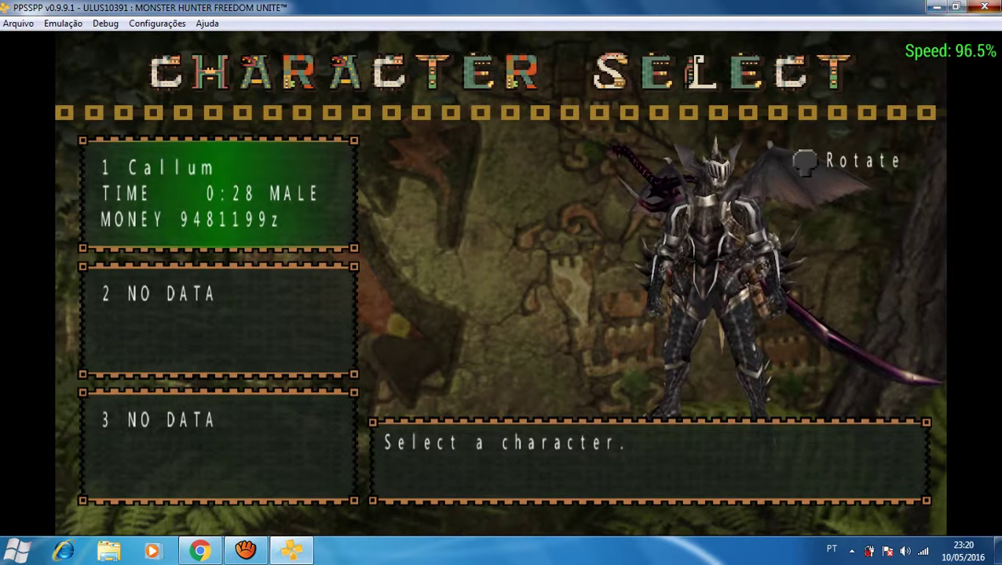
{"action": "key", "text": "alt+F4"}
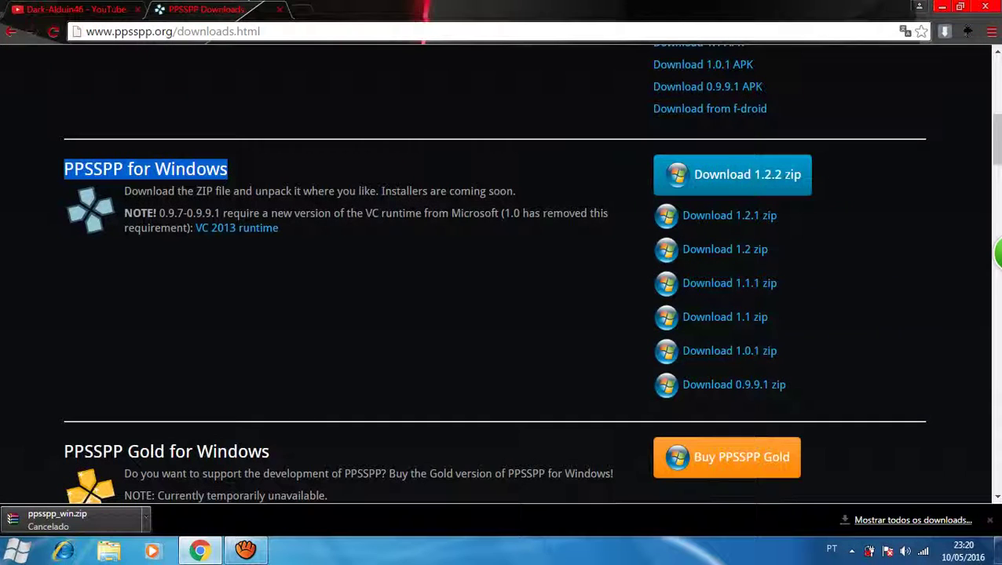
Step: Switch to the YouTube channel page in Chrome, view its Discussão section and return to Início
{"action": "key", "text": "ctrl+1"}
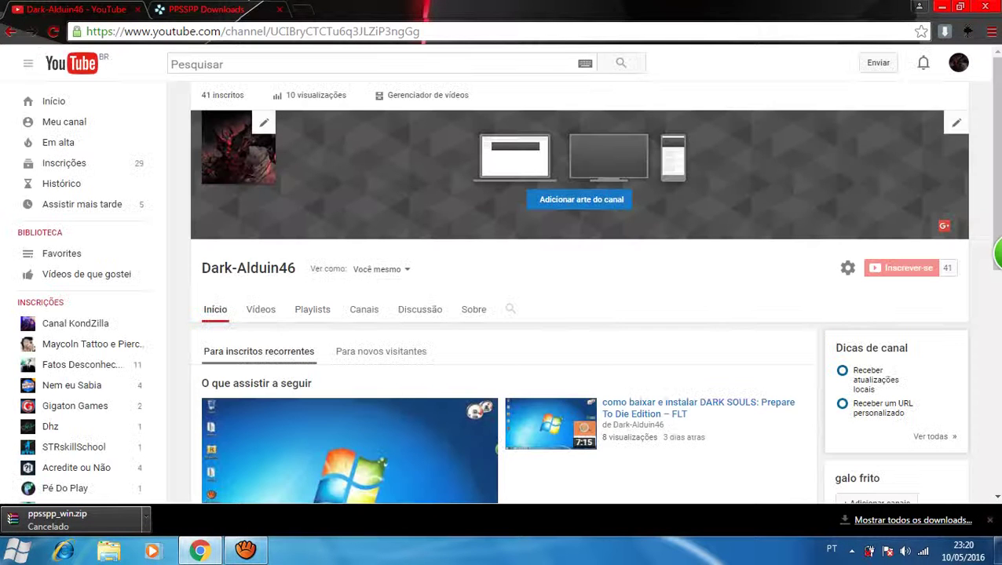
{"action": "scroll", "coordinate": [364, 161], "scroll_direction": "down", "scroll_amount": 2}
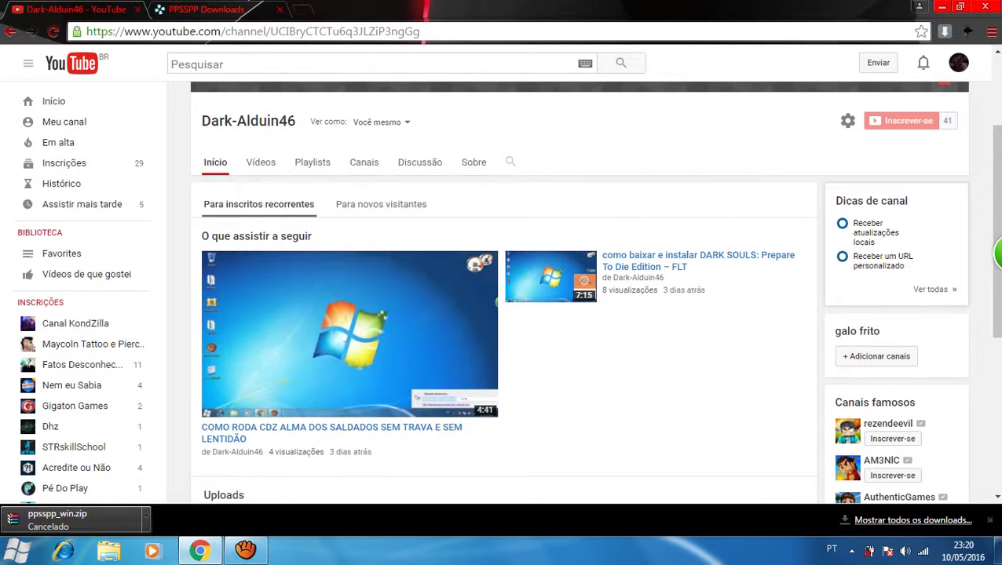
{"action": "left_click", "coordinate": [420, 162]}
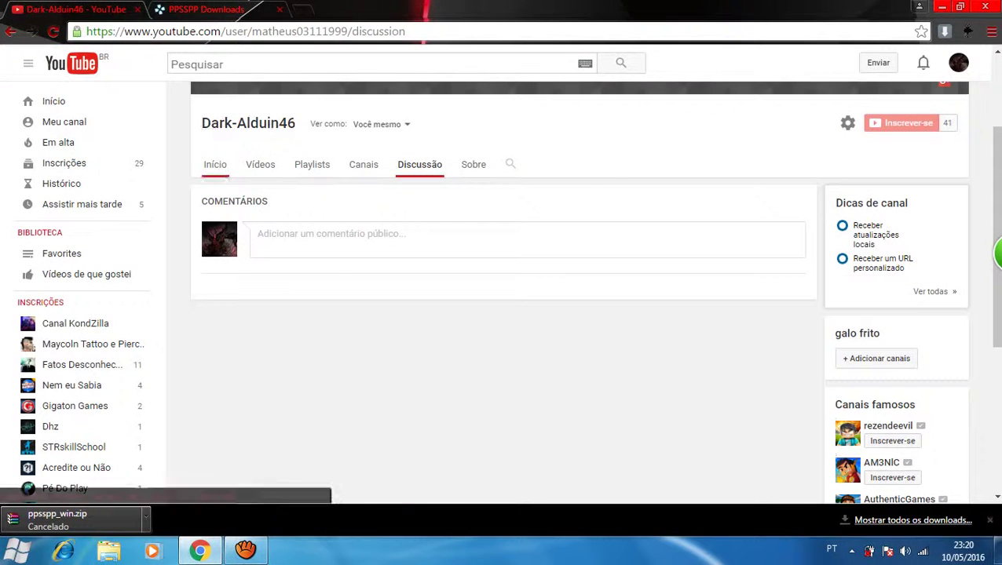
{"action": "left_click", "coordinate": [215, 164]}
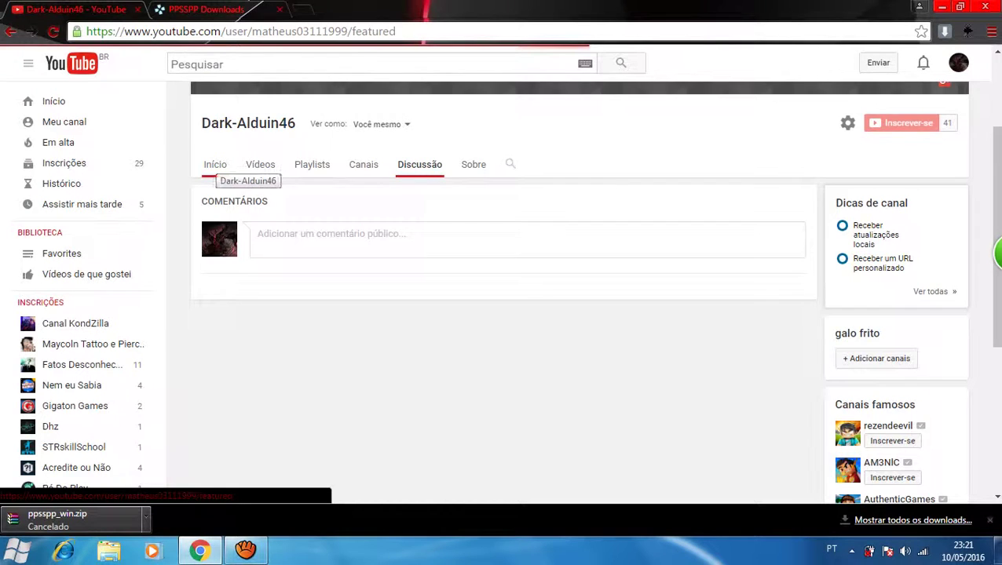